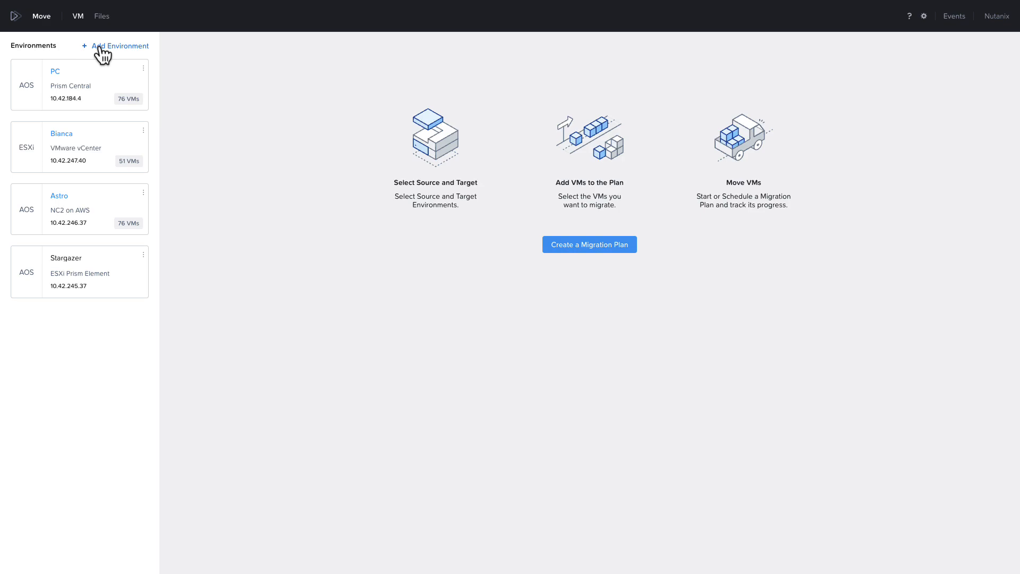
Step: Add a VMware ESXi environment for vCenter 10.42.247.40 with its user name and password
left_click(102, 49)
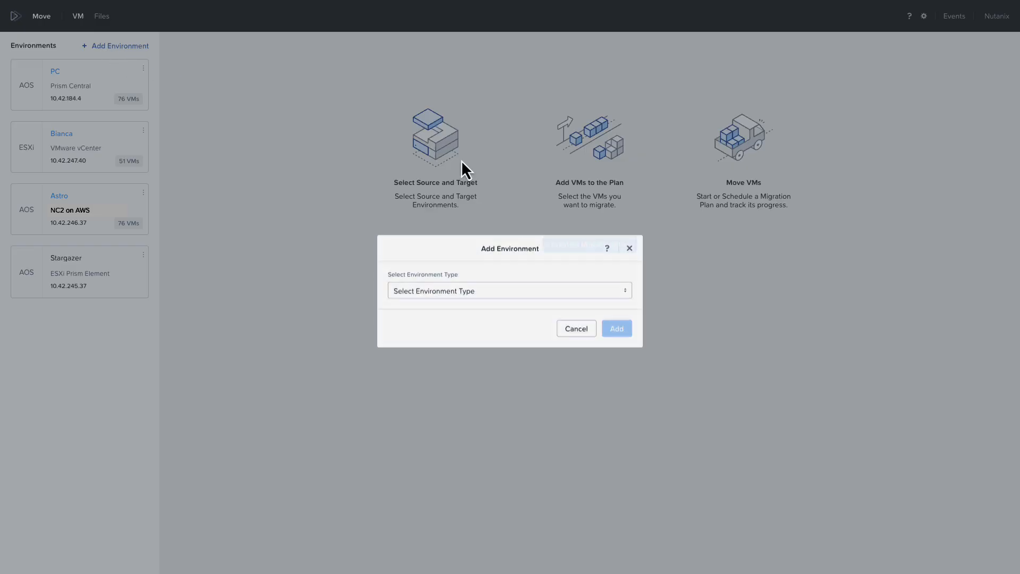
left_click(440, 287)
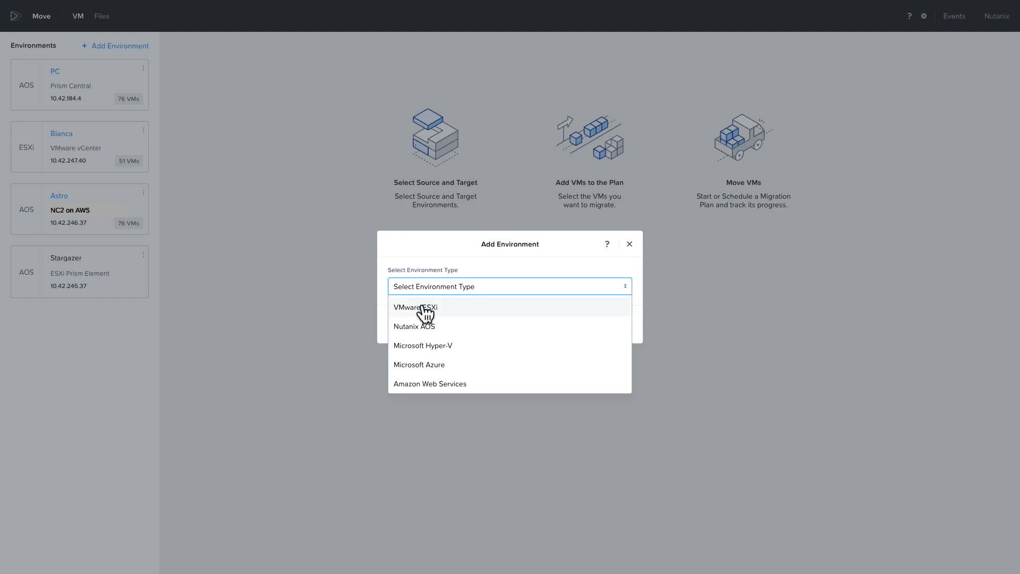
left_click(425, 308)
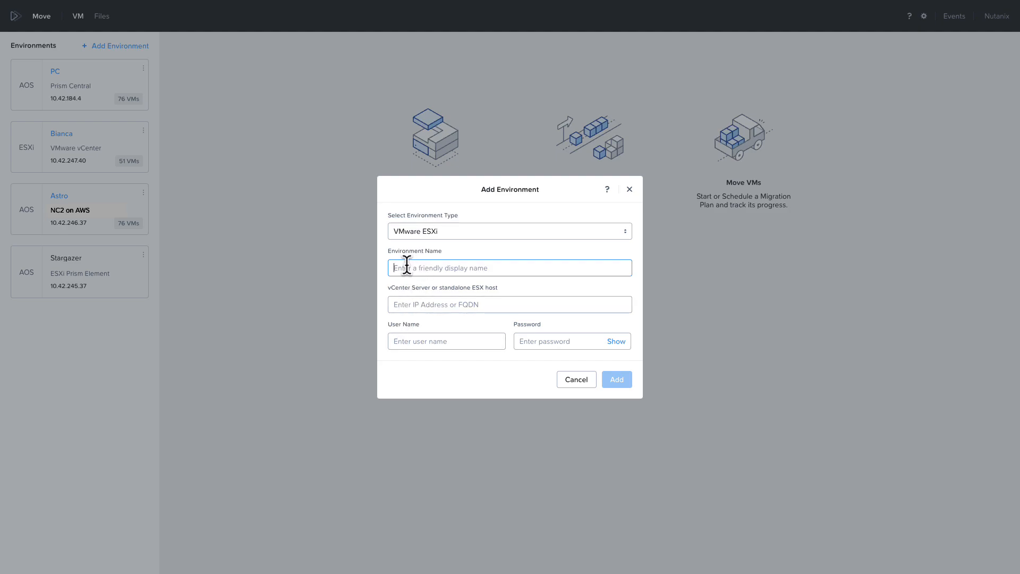
left_click(407, 305)
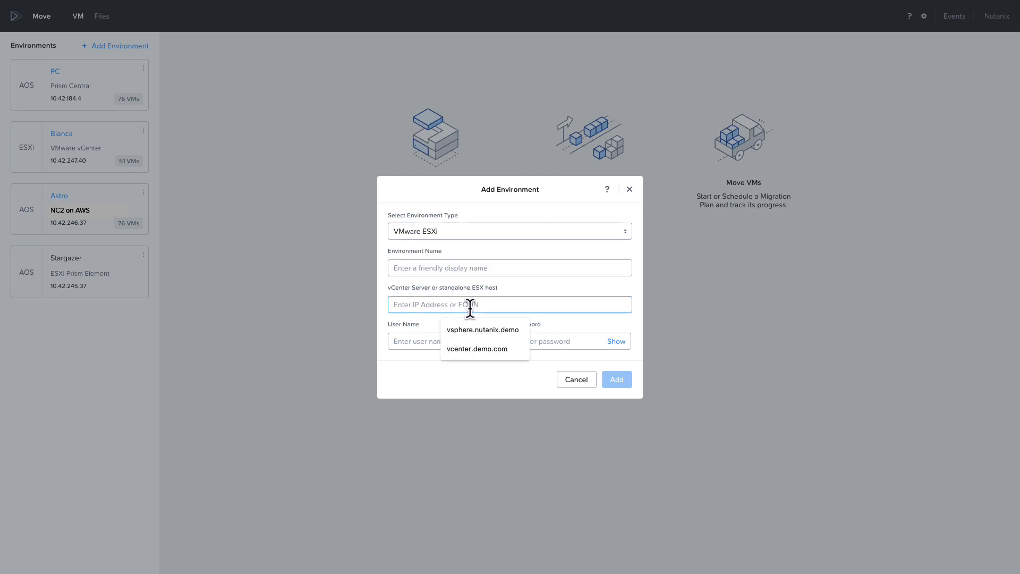
type("10.42.247")
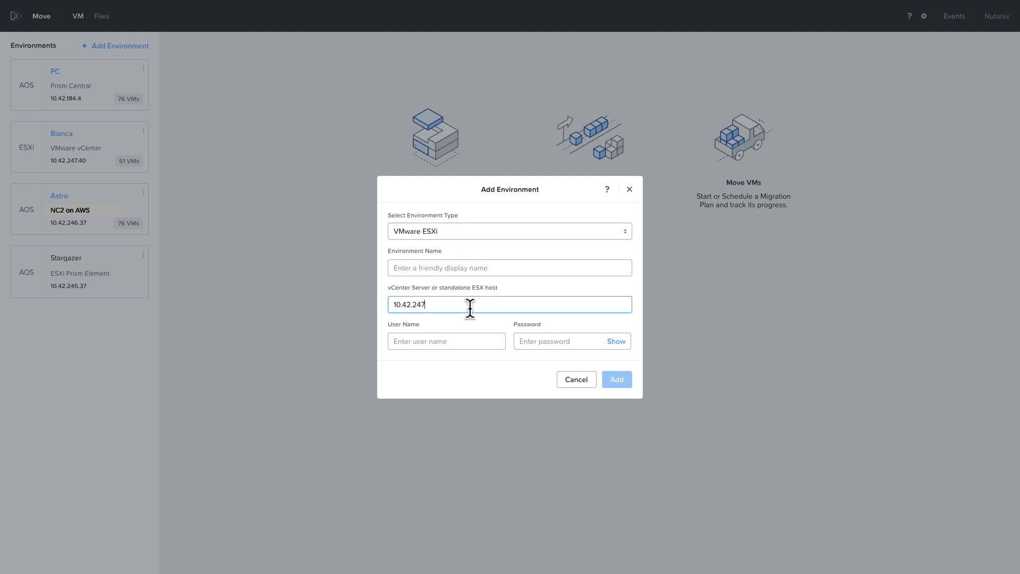
type(".40")
key("Tab")
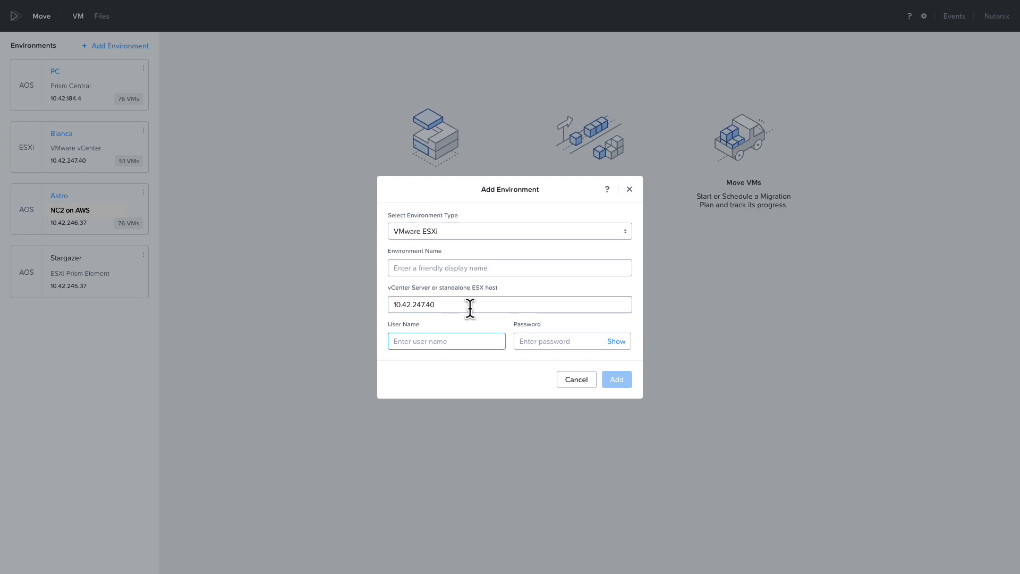
type("moveuser")
key("Tab")
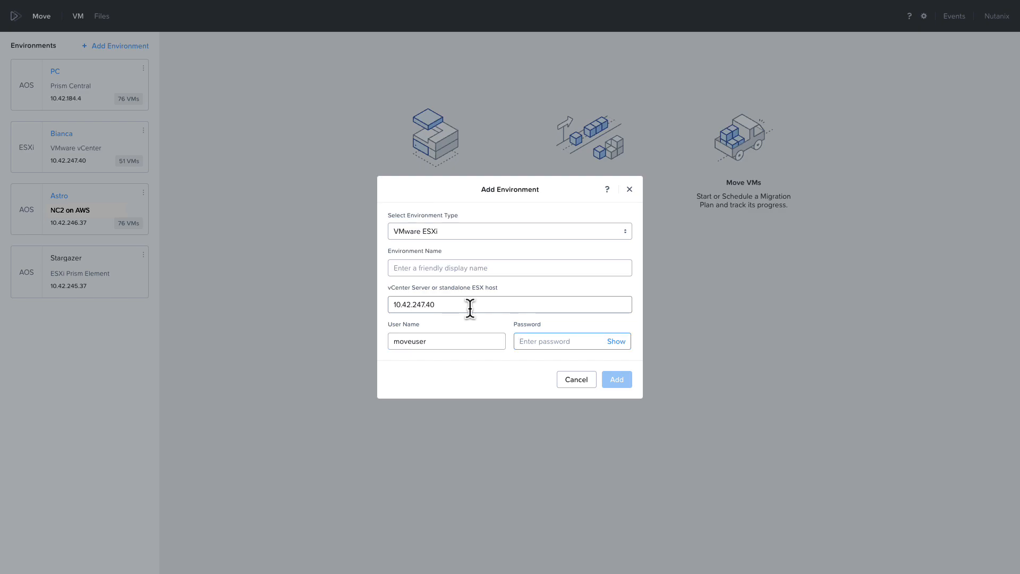
type("nutanix/4u")
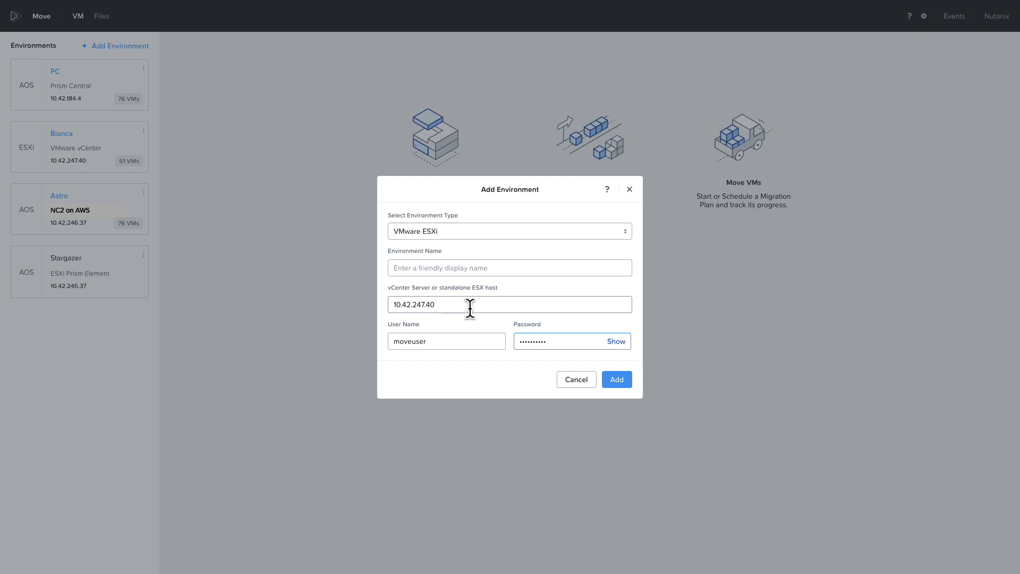
left_click(614, 381)
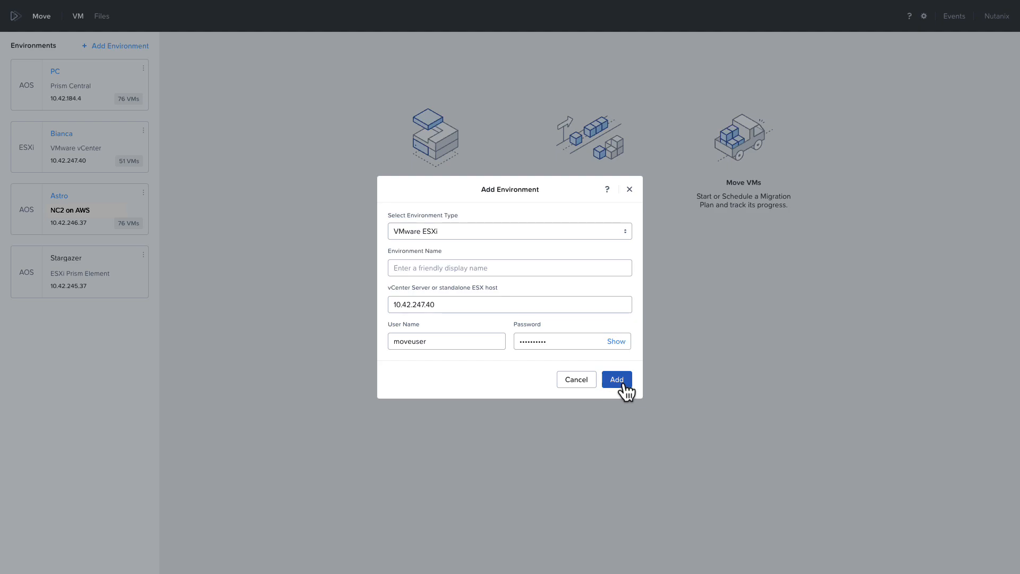
left_click(629, 190)
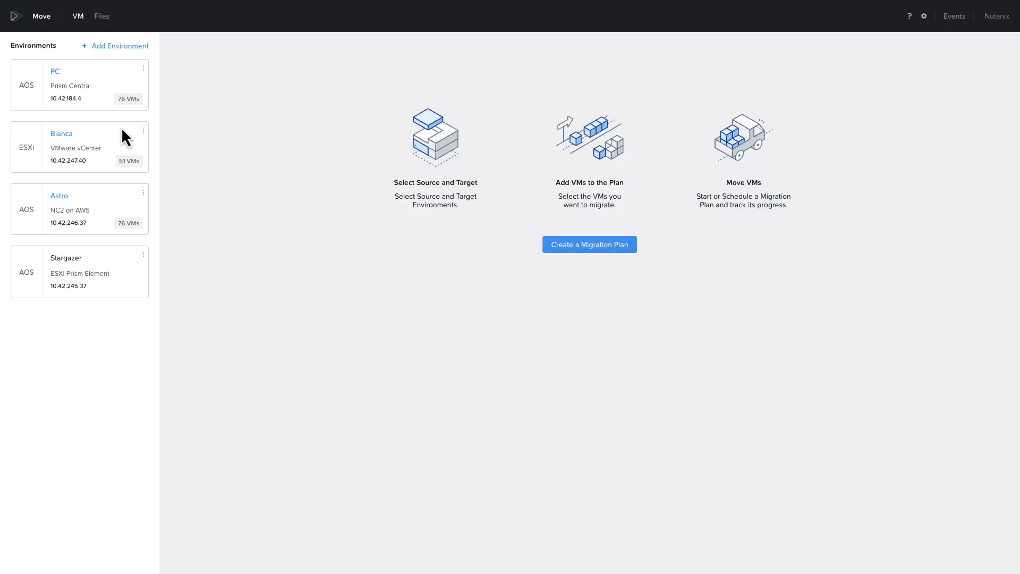
Step: Begin adding a Nutanix AOS environment at 10.42.184.4, then cancel without adding it
left_click(123, 45)
left_click(446, 287)
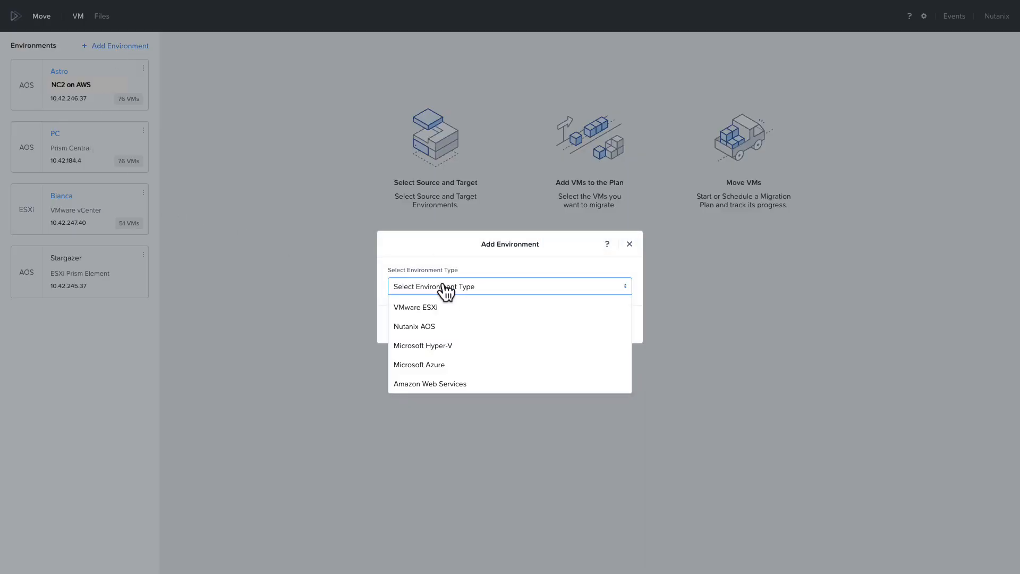
left_click(412, 327)
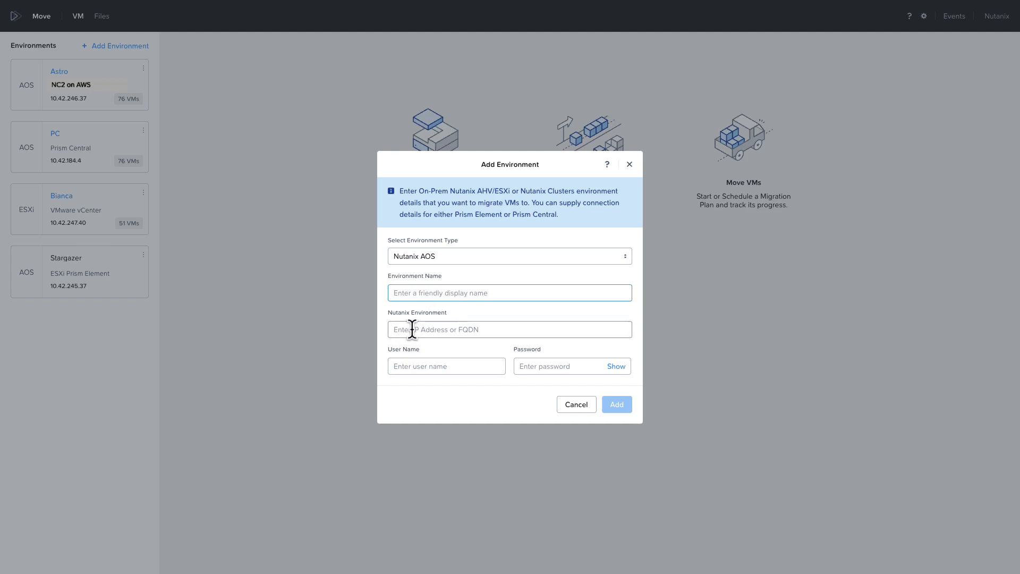
left_click(411, 330)
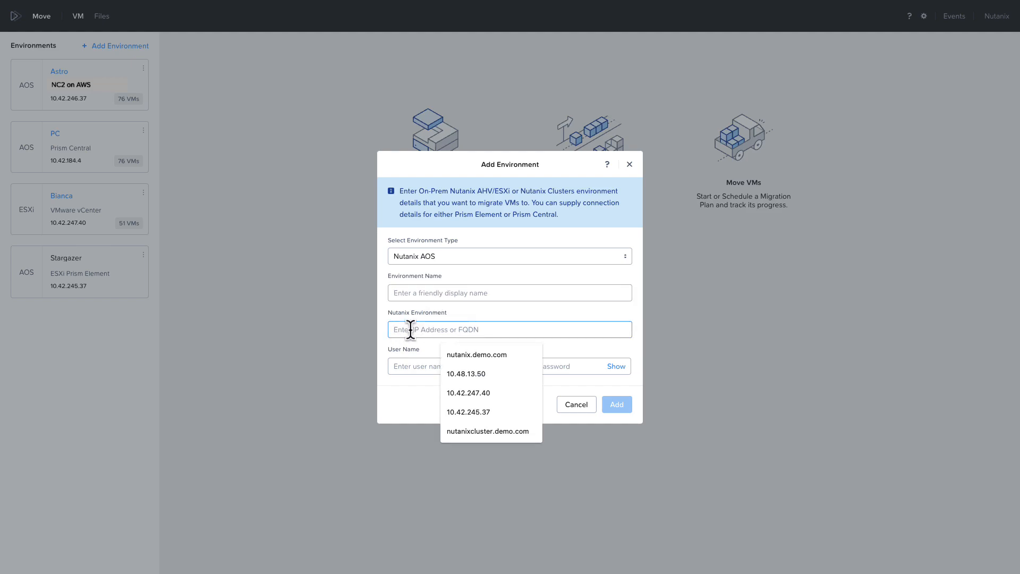
type("10.4")
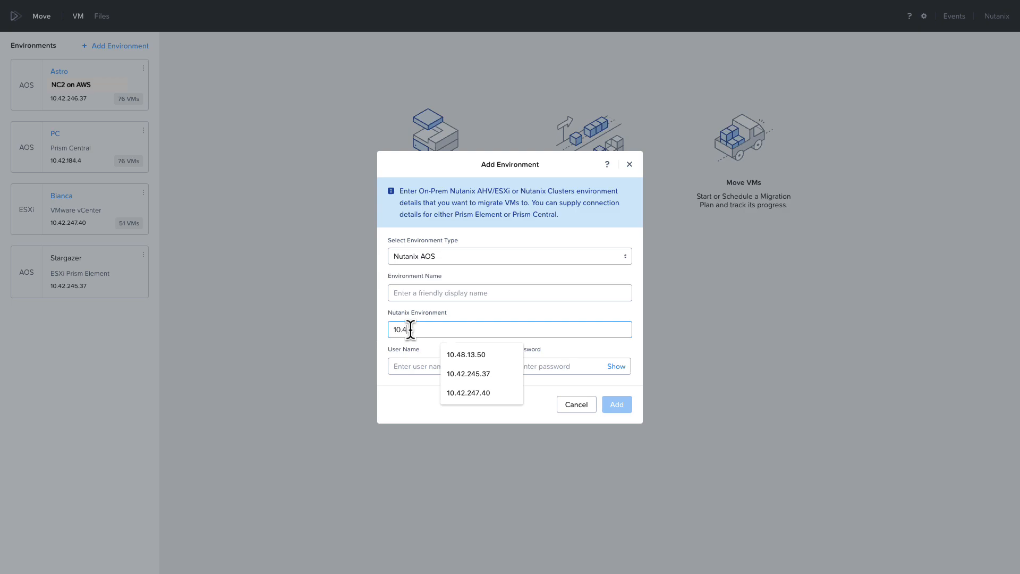
type("2.184.4")
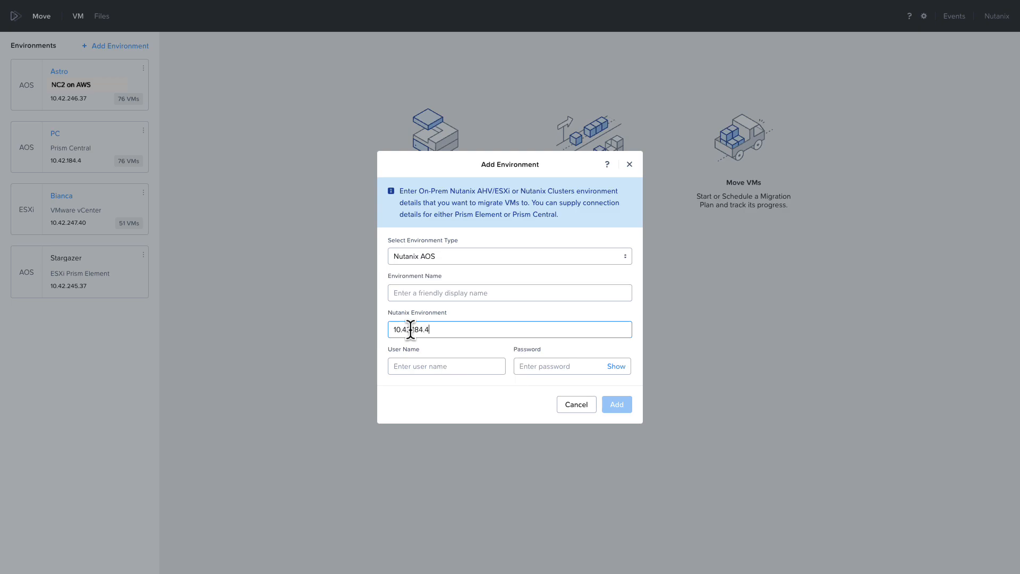
key("Tab")
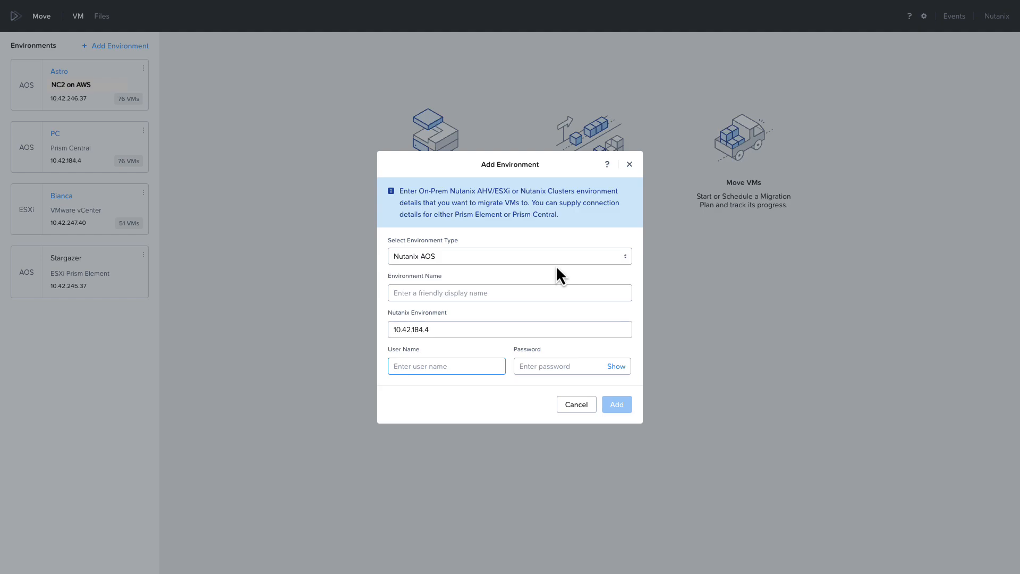
left_click(630, 165)
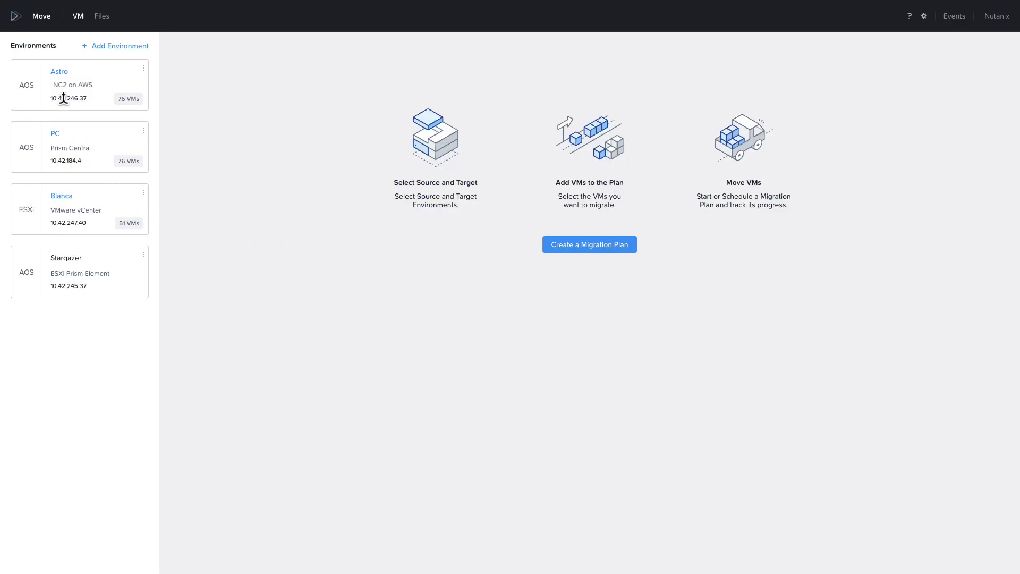
Step: Create a migration plan named 'ESXi to AHV' with Bianca as the source
left_click(589, 244)
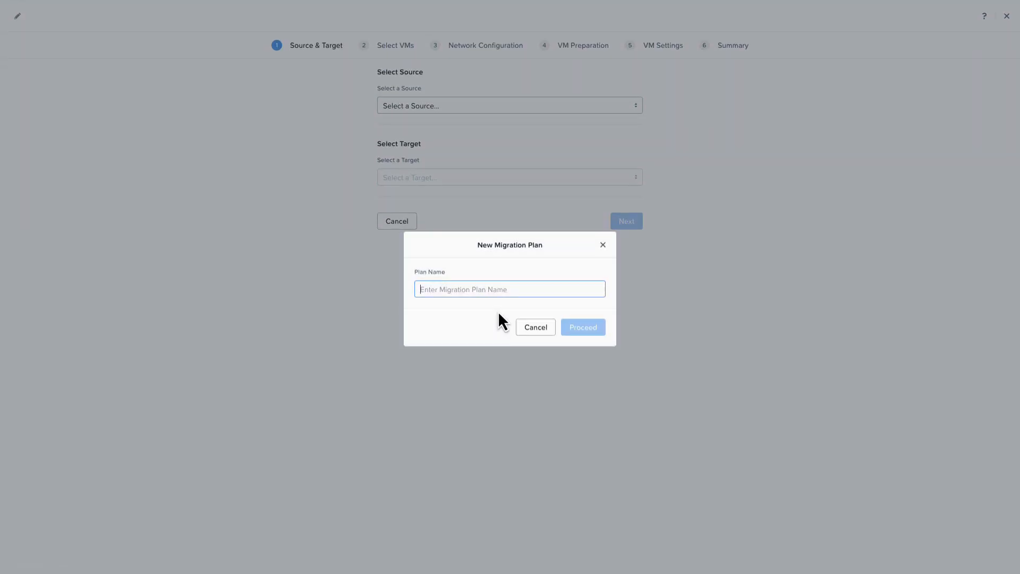
type("E")
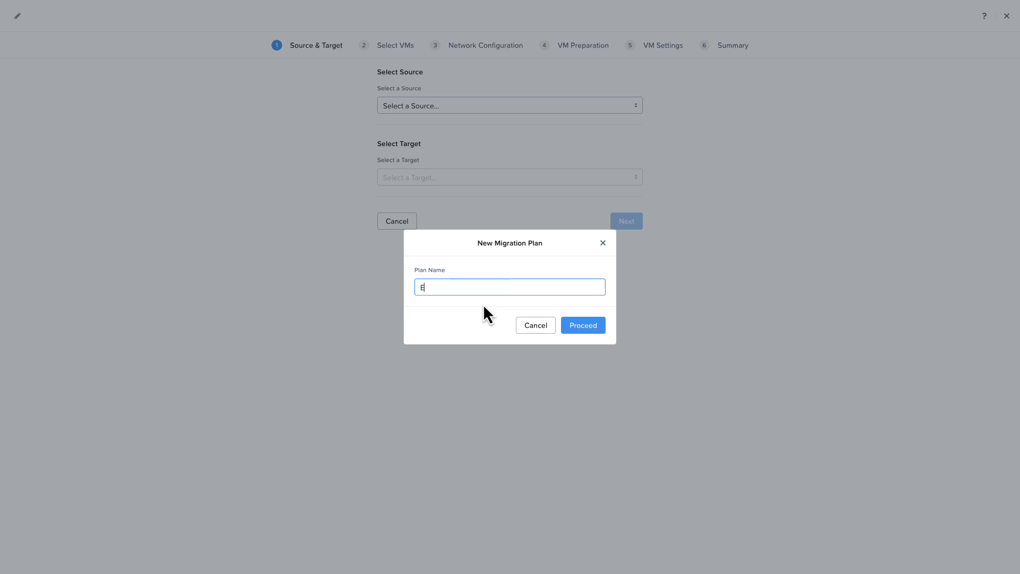
type("SXi to AHV")
left_click(583, 329)
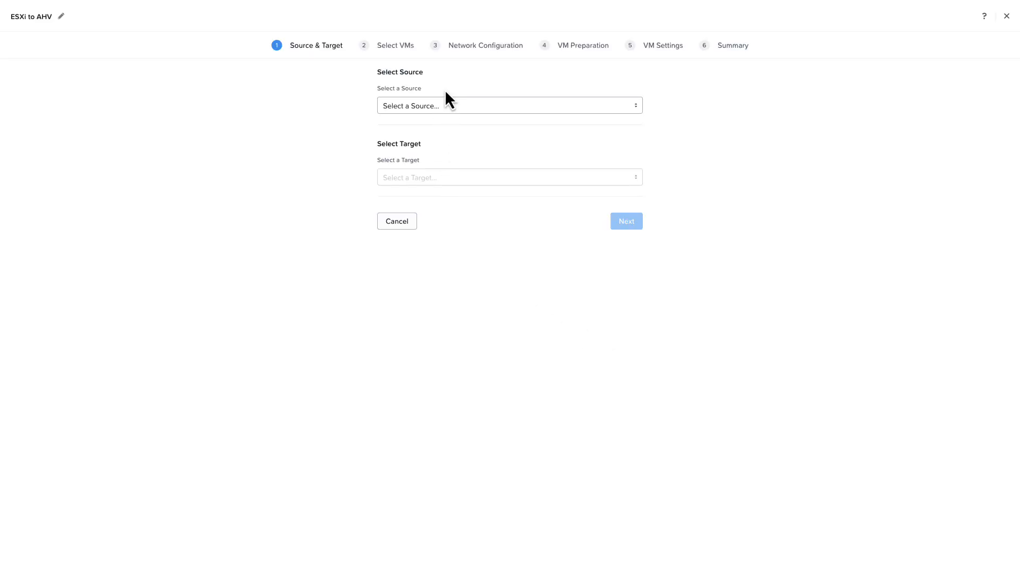
left_click(442, 104)
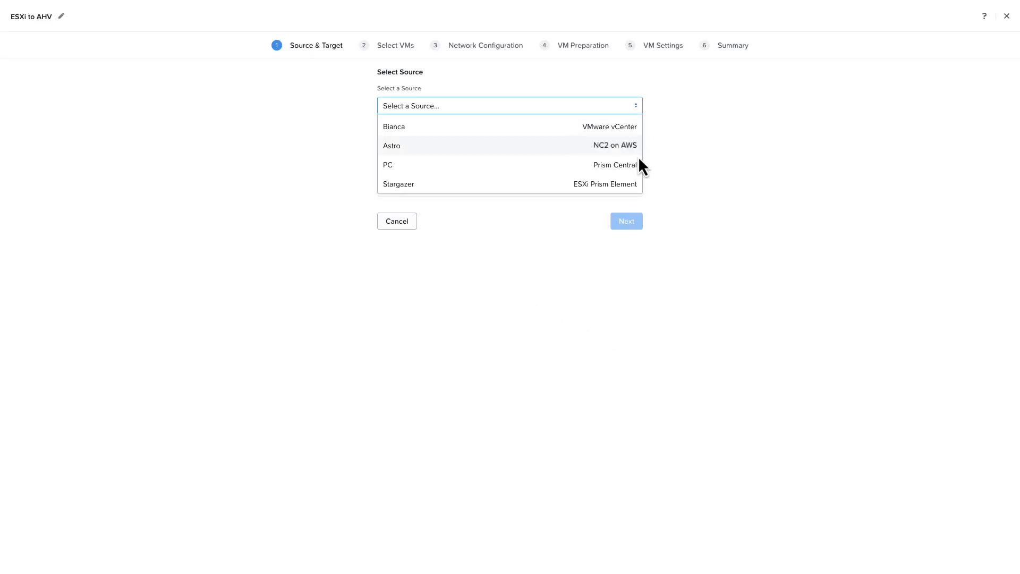
left_click(621, 129)
Step: Target PC's Astro-AHV cluster and default-container-58014, then continue to VM selection
left_click(616, 177)
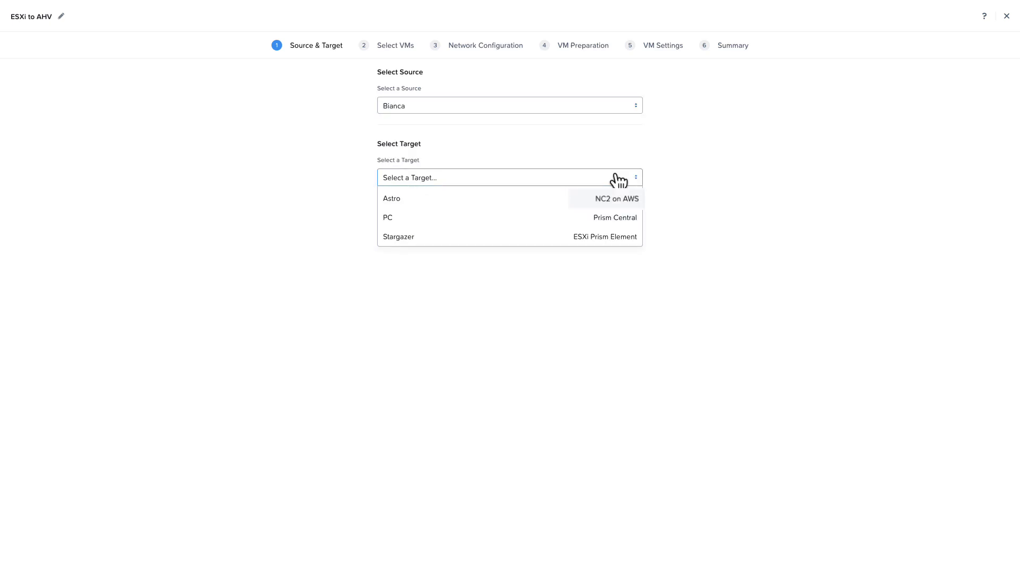
left_click(635, 218)
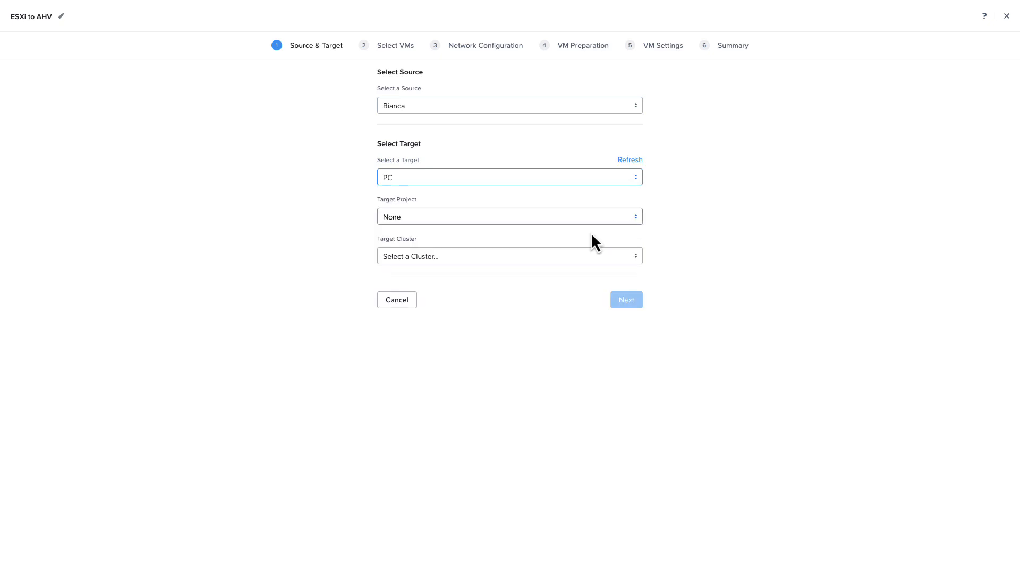
left_click(433, 257)
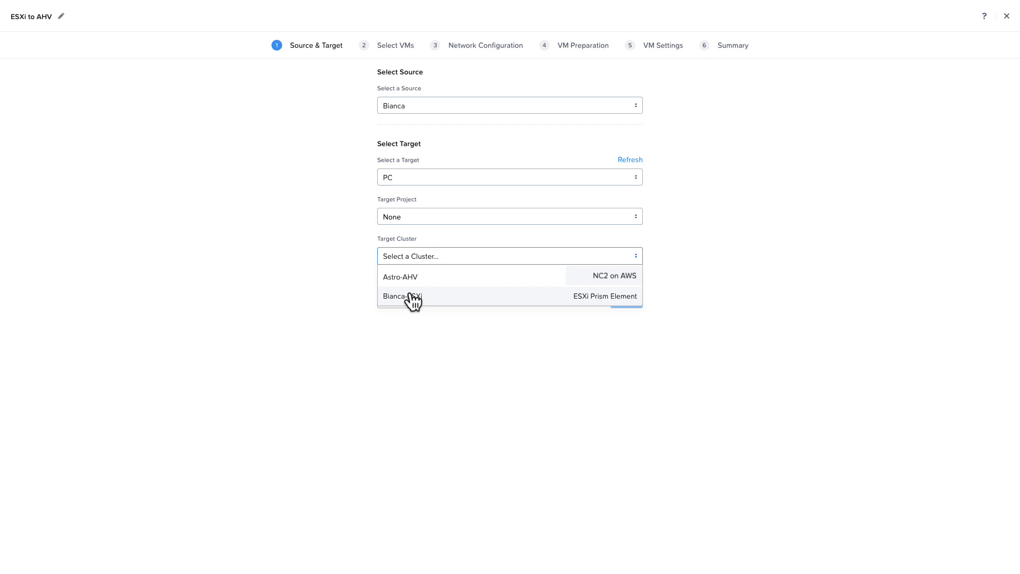
left_click(412, 278)
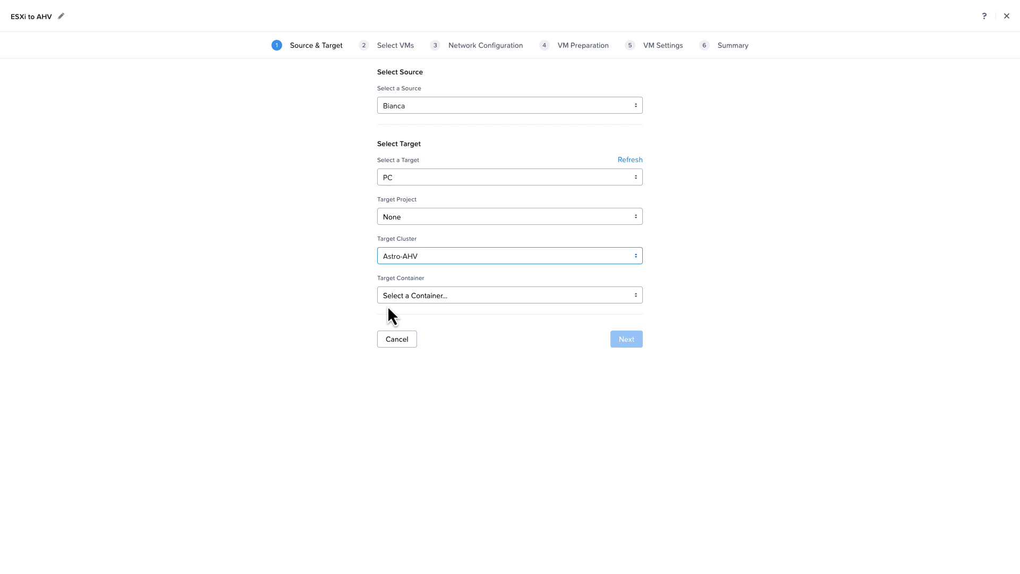
left_click(421, 298)
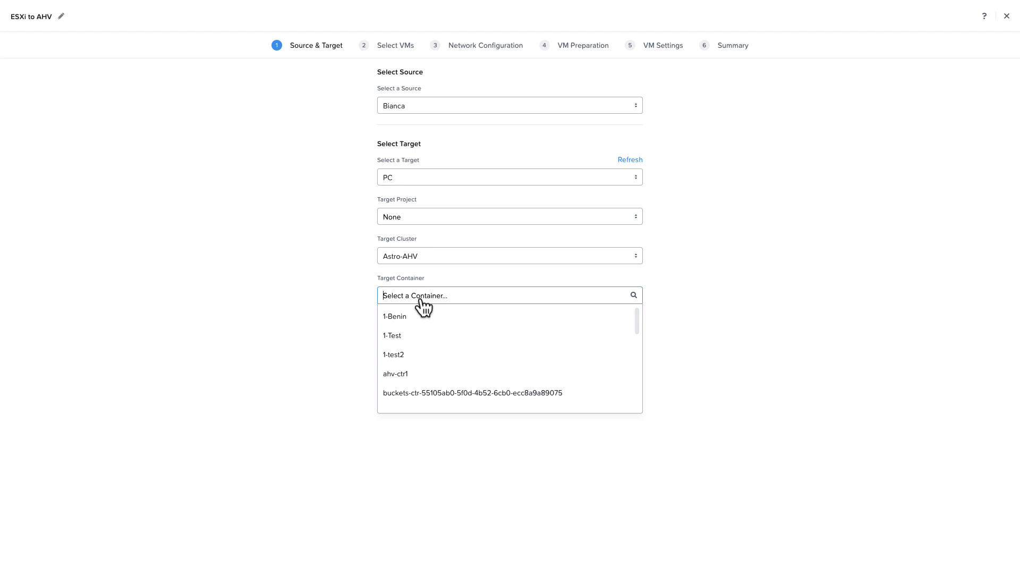
type("def")
left_click(425, 316)
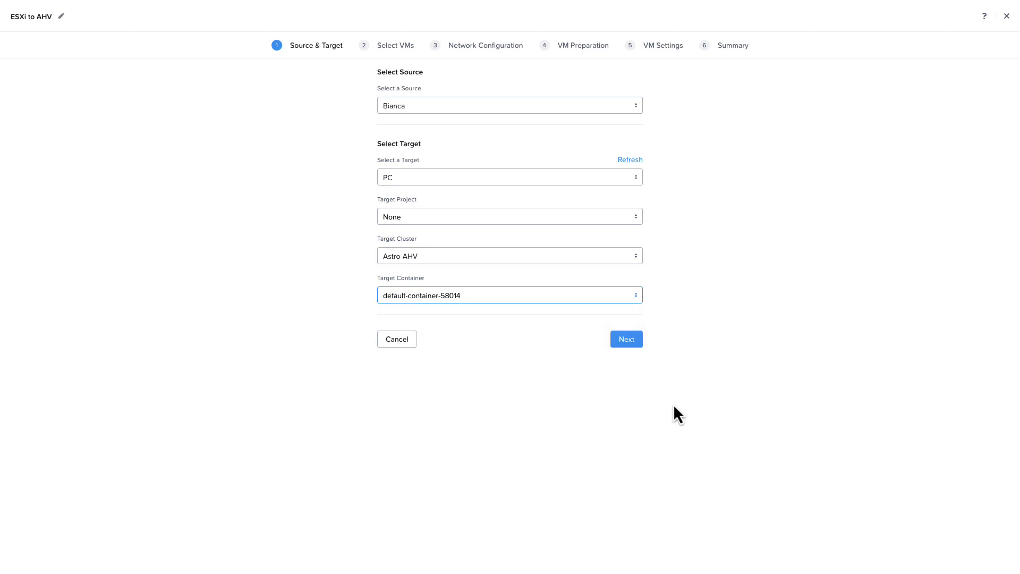
left_click(623, 343)
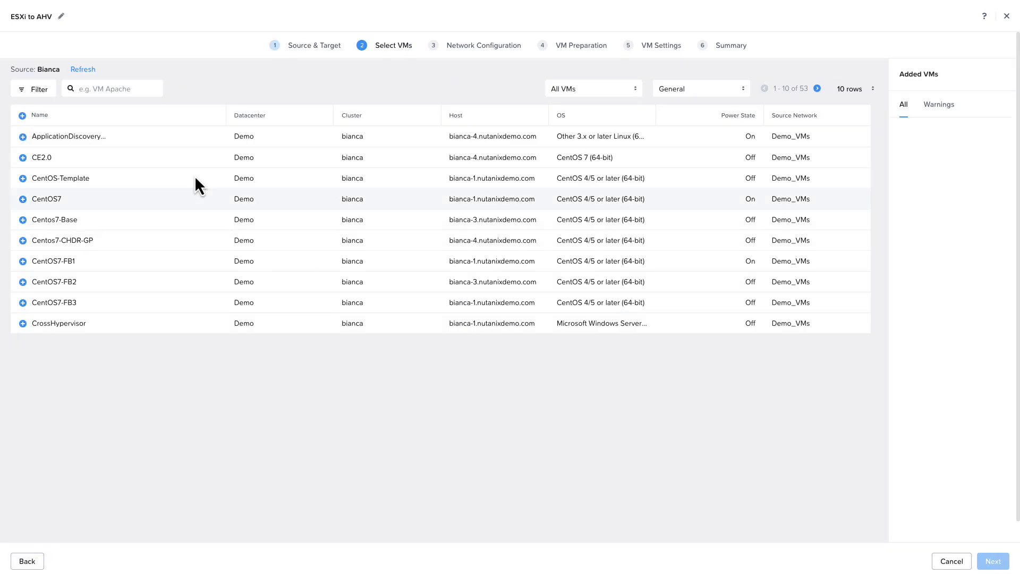
Step: Filter VMs by 'dt' and add DT-Achive-LP01, DT-WebApp-LP01 and DT-WinApp-WP01, then continue
left_click(129, 86)
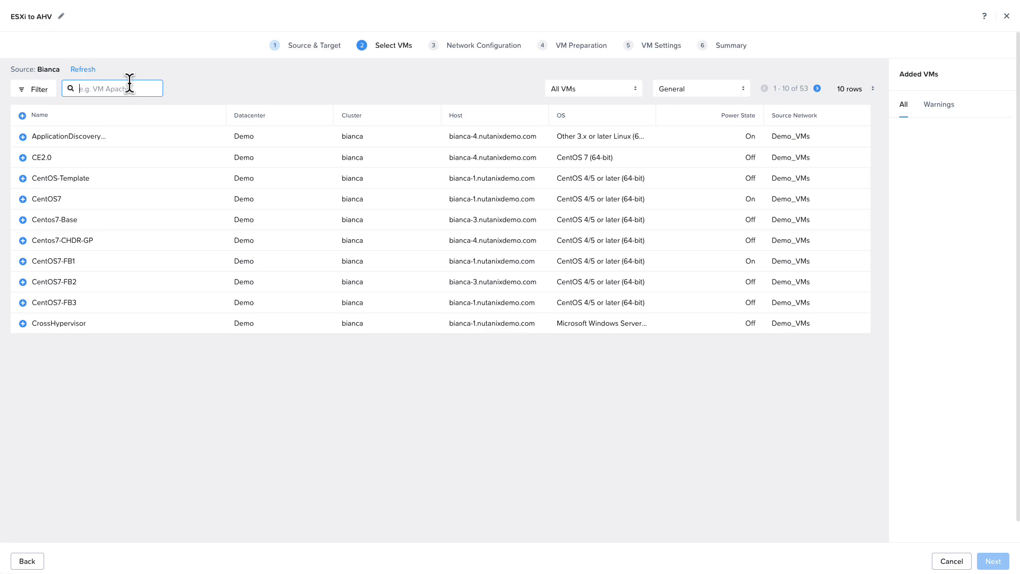
type("dt")
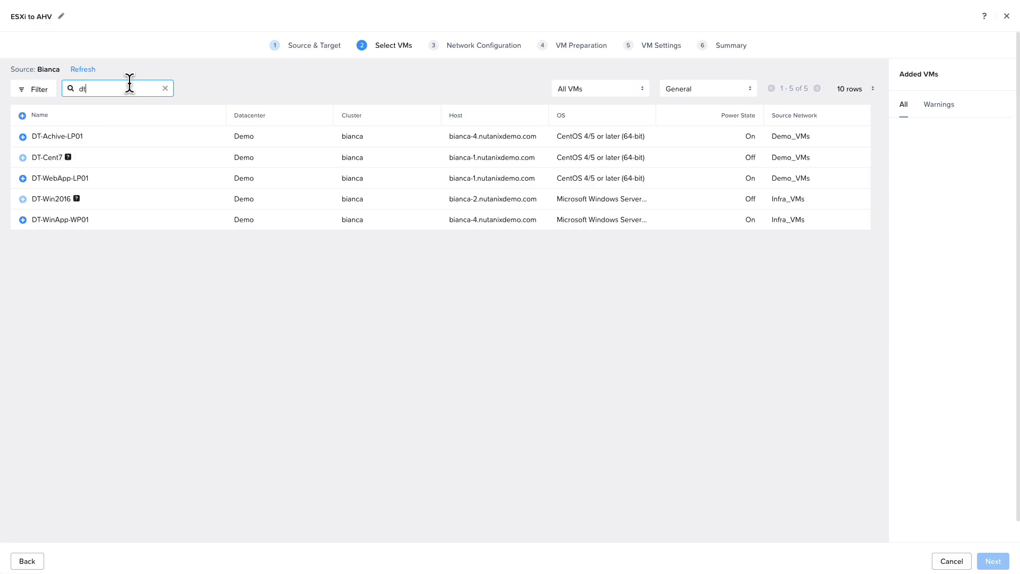
left_click(23, 137)
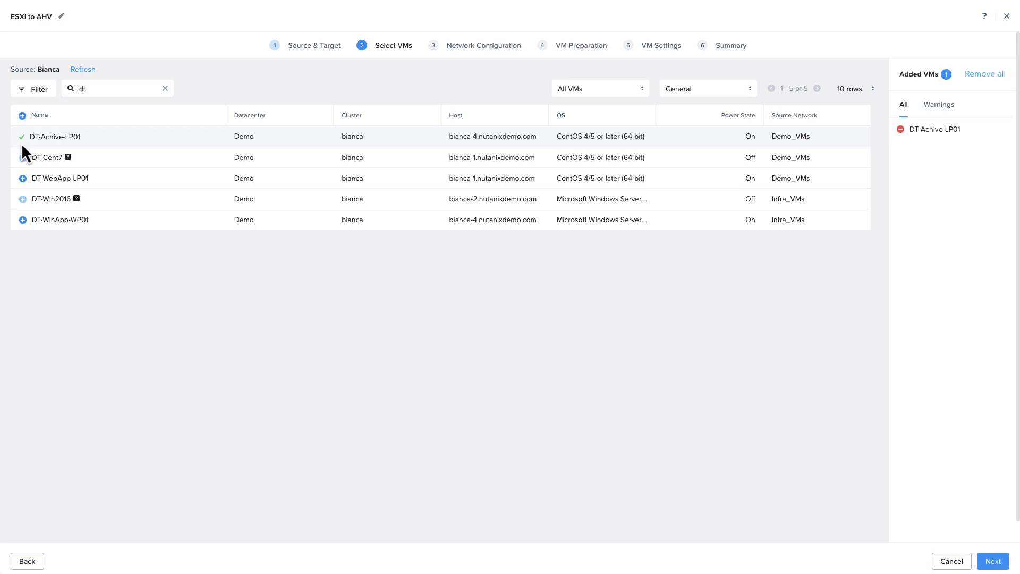
left_click(22, 184)
left_click(23, 219)
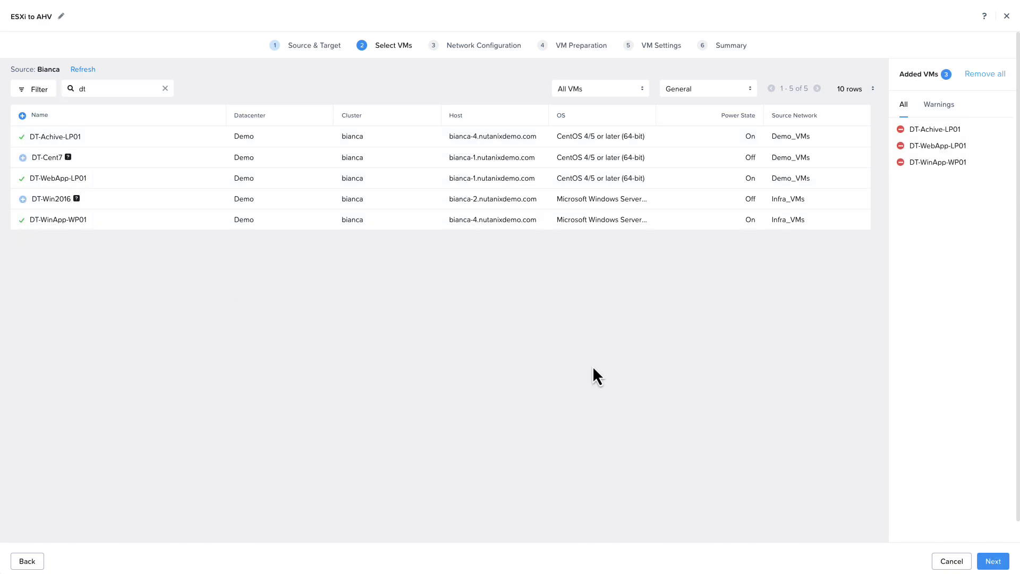
left_click(993, 561)
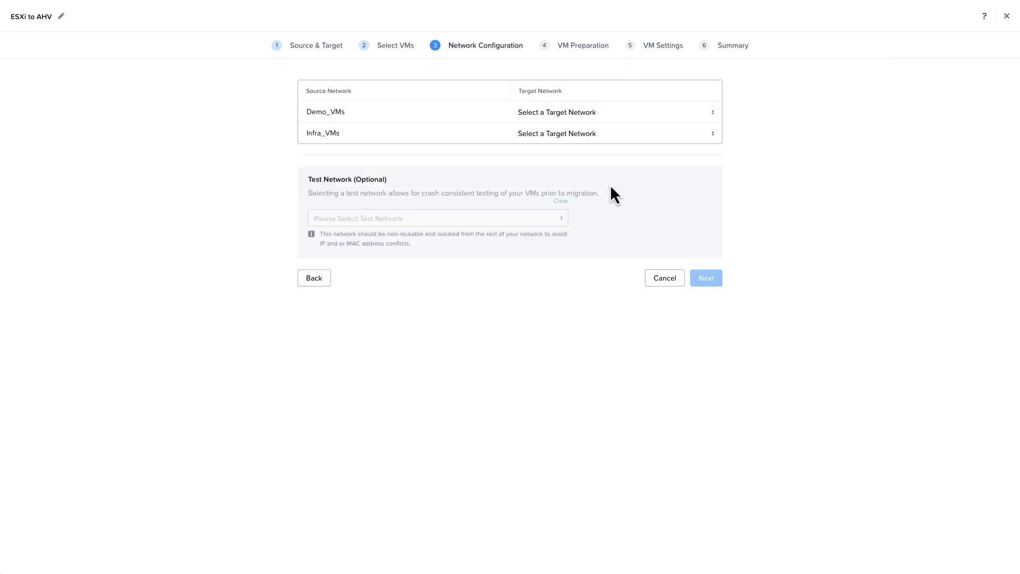
Step: Map Demo_VMs and Infra_VMs to the Demo_VMs target network, with TD network for testing
left_click(612, 112)
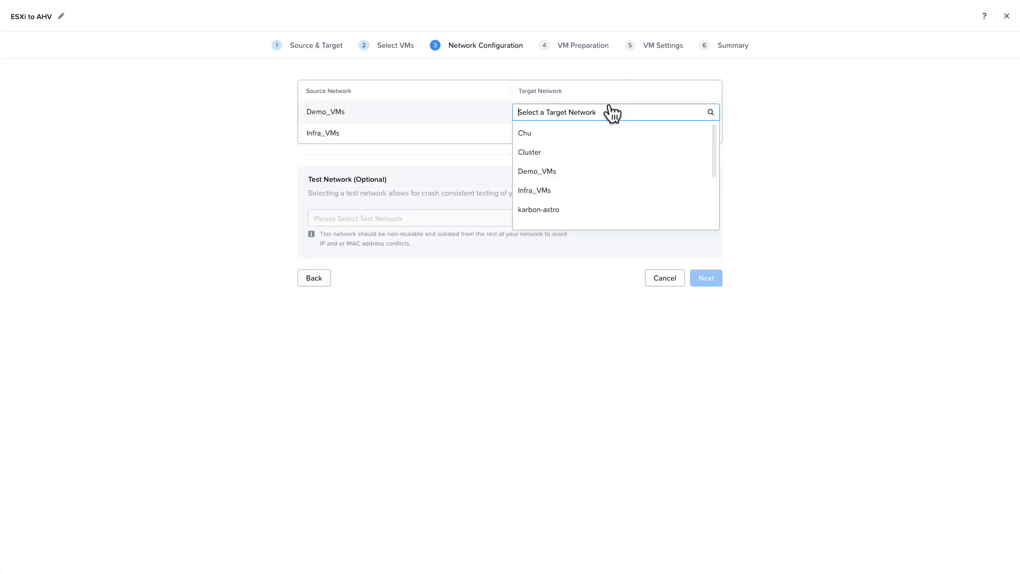
left_click(548, 171)
left_click(563, 134)
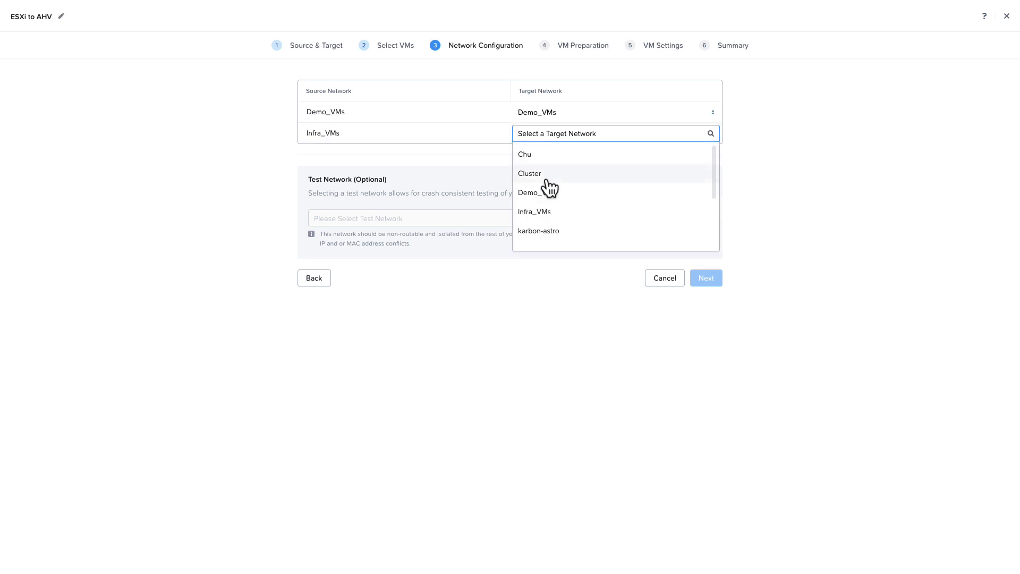
left_click(546, 192)
left_click(445, 223)
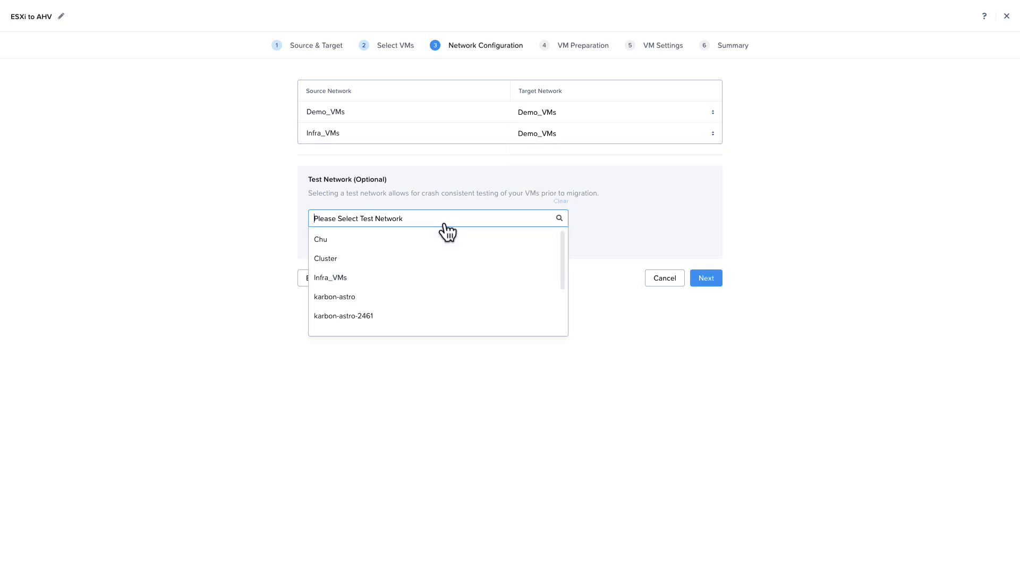
scroll(412, 312, "down", 5)
left_click(356, 324)
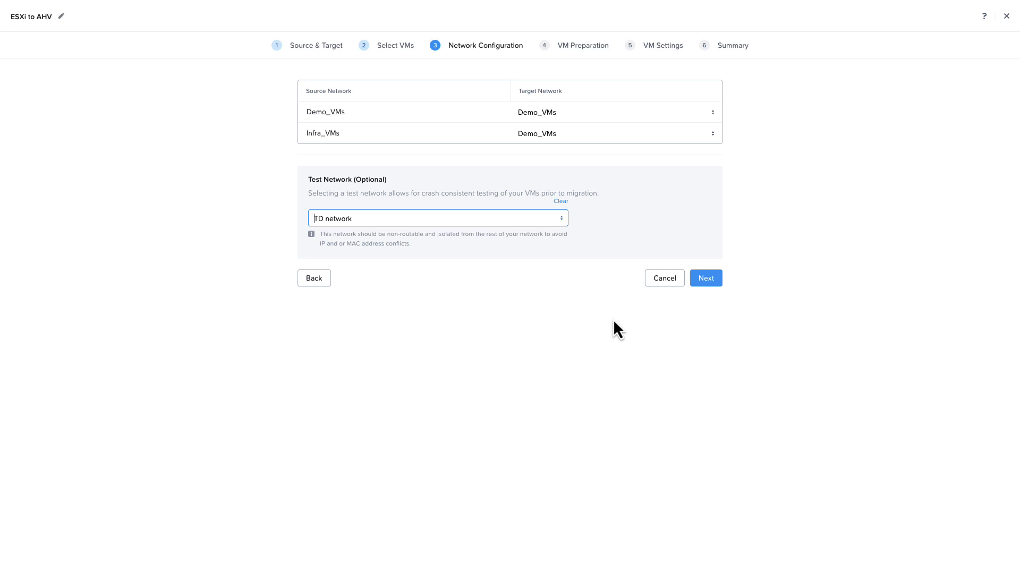
left_click(720, 282)
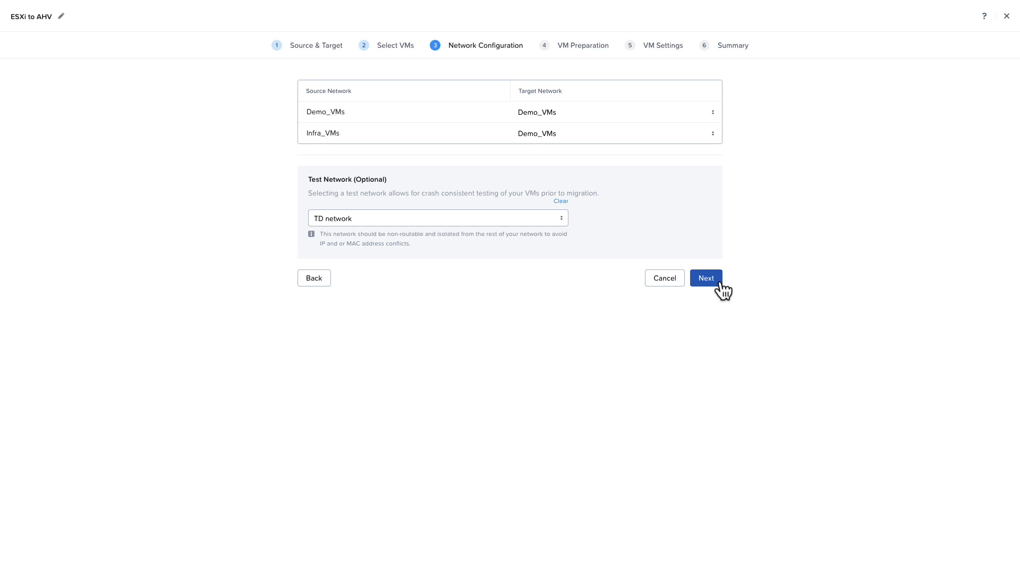
Step: Advance to VM Preparation and set Preparation Mode to Manual to view the scripts
left_click(721, 284)
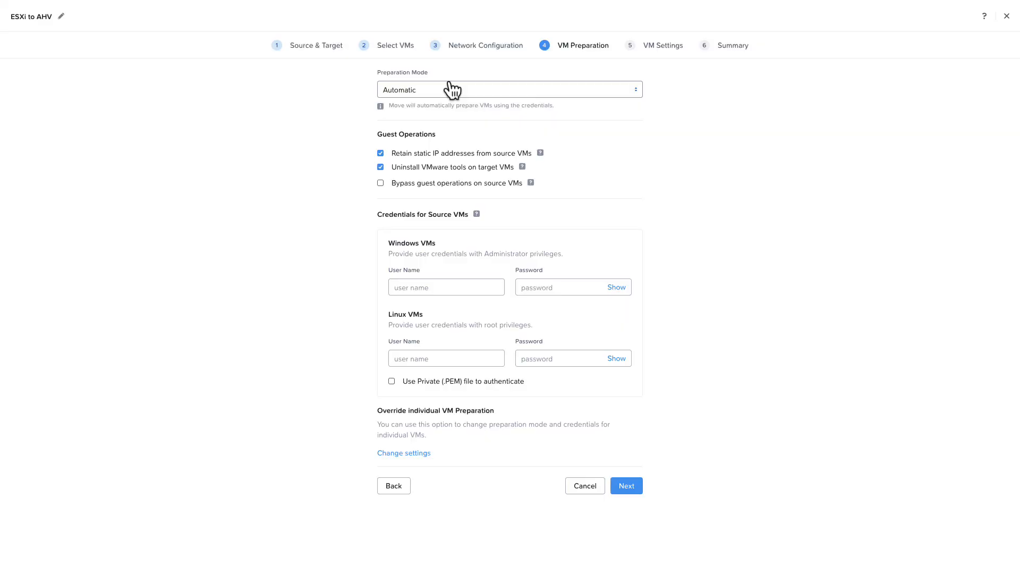
left_click(452, 90)
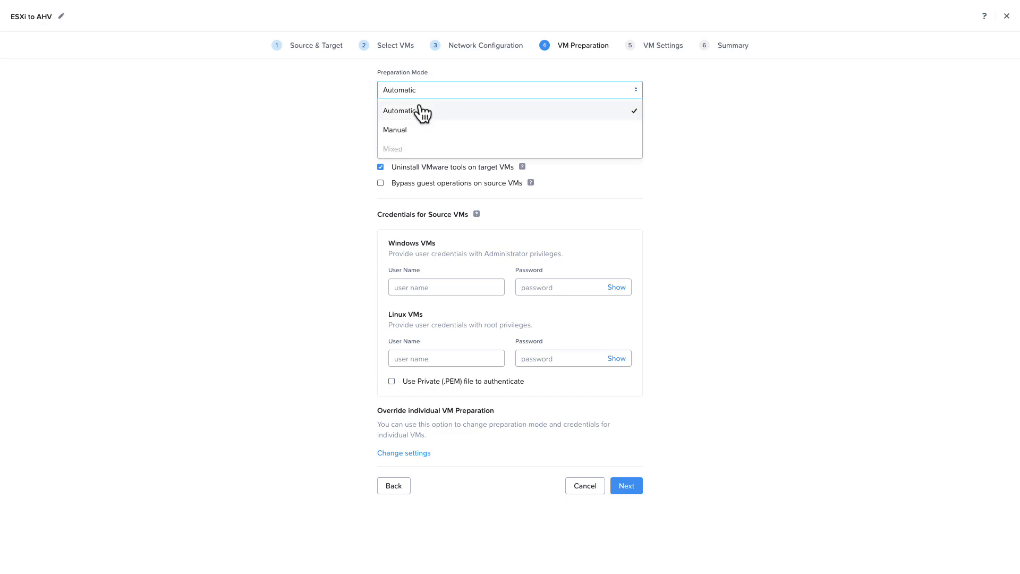
left_click(391, 130)
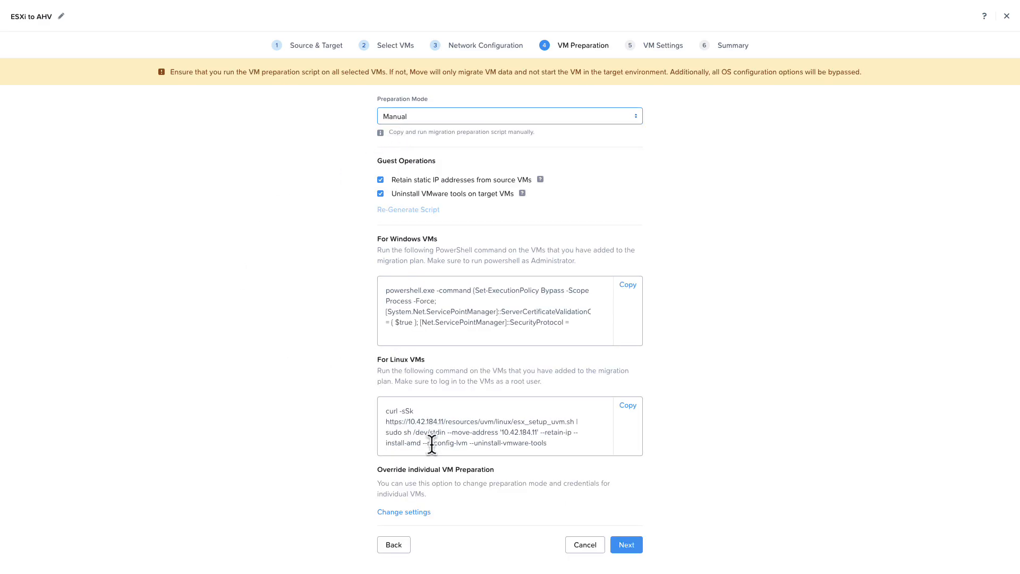
Step: Switch preparation back to Automatic and enter the Windows and Linux user names and passwords
left_click(425, 118)
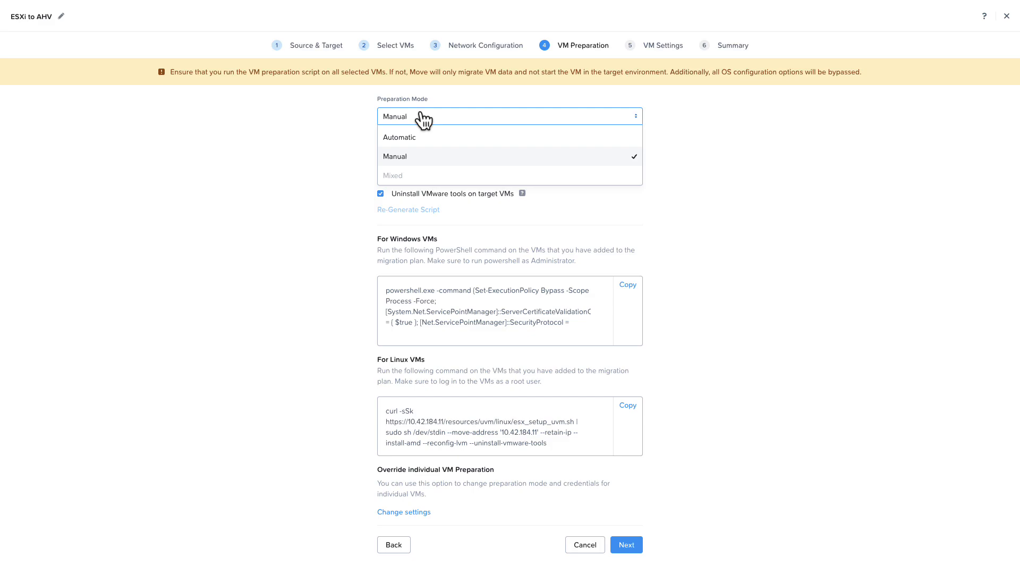
left_click(391, 136)
left_click(424, 289)
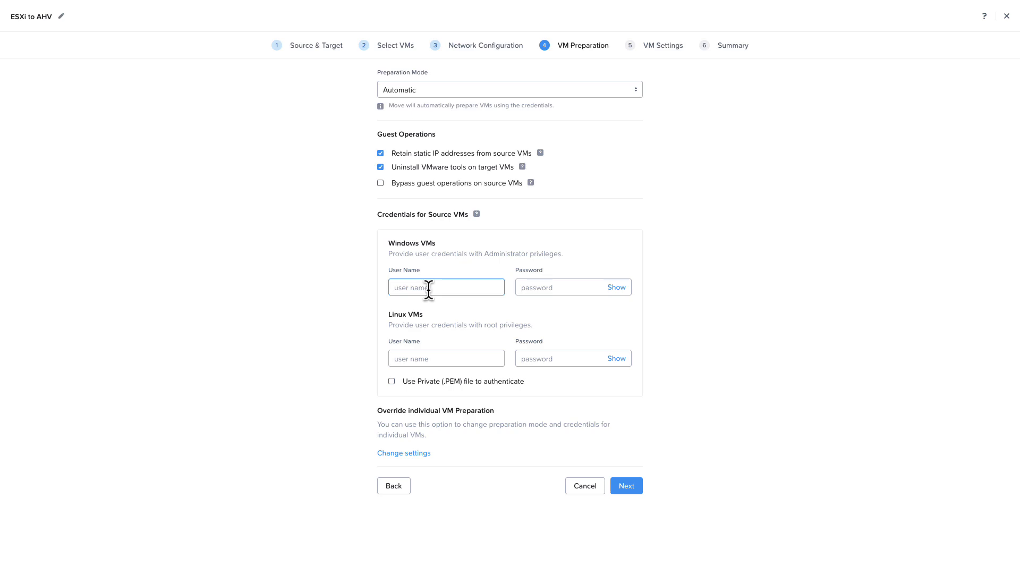
type("moveusr")
key("Tab")
type("•••••••")
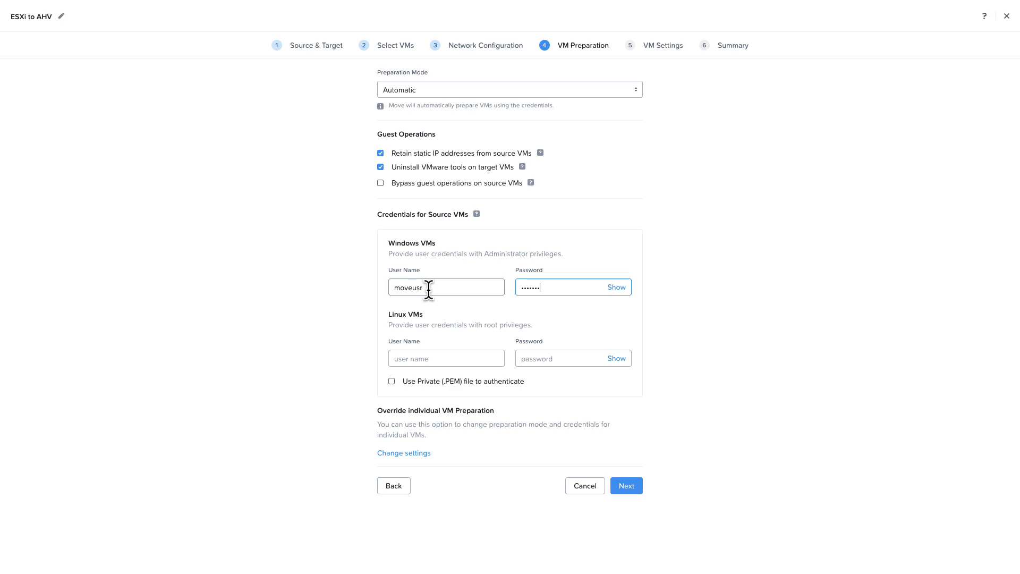
type("••")
key("Tab")
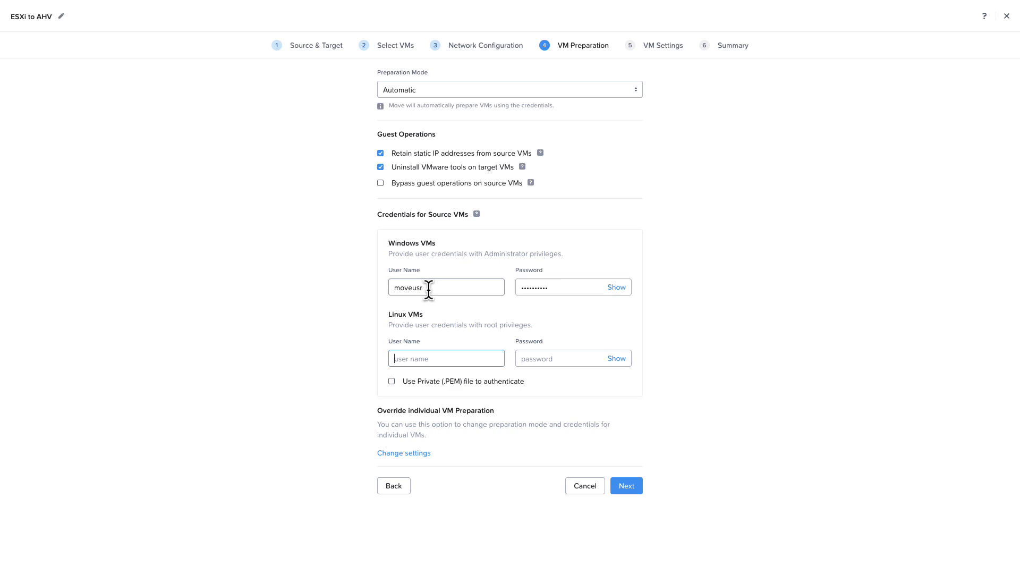
type("moveusr")
key("Tab")
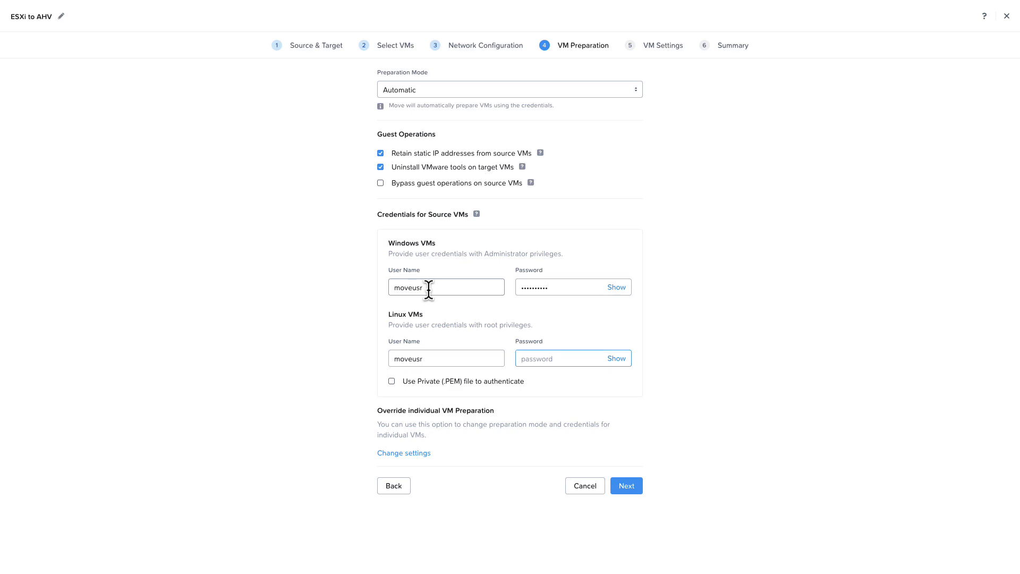
type("••••••••••")
Step: Review the per-VM preparation table for the three DT VMs and save it
left_click(413, 453)
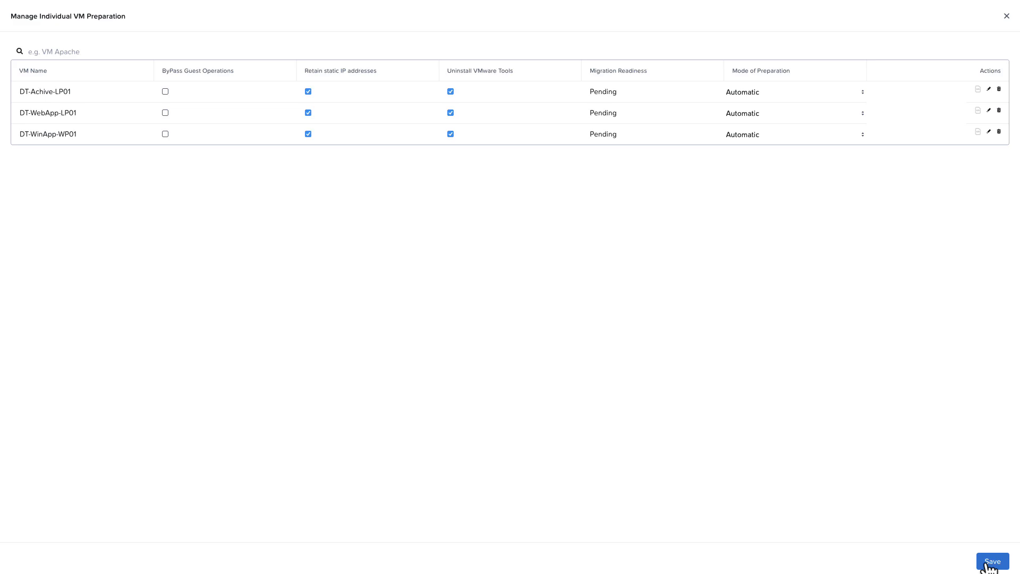
left_click(1006, 16)
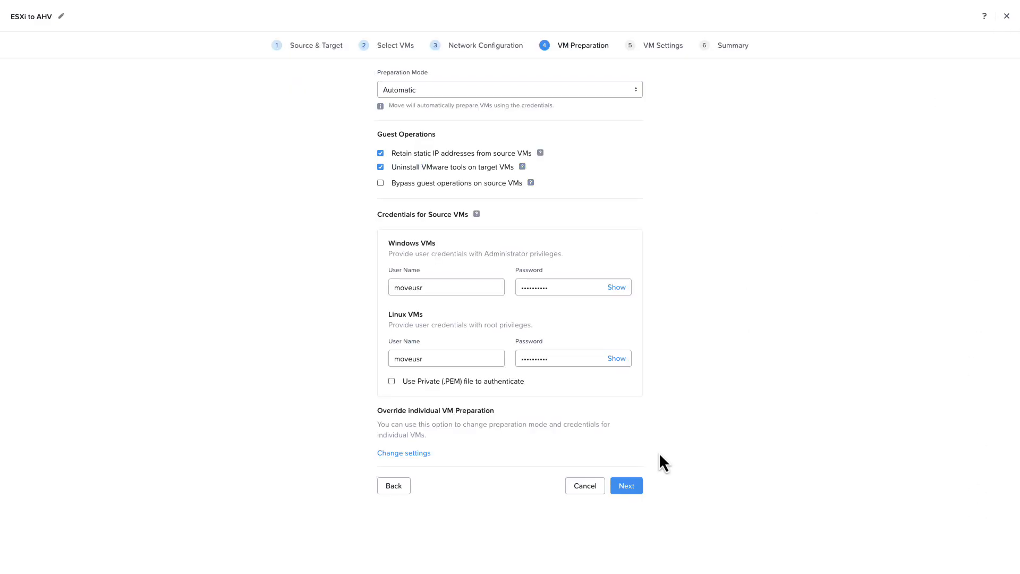
Step: On VM Settings, apply the AppTier: Default category to all VMs
left_click(627, 486)
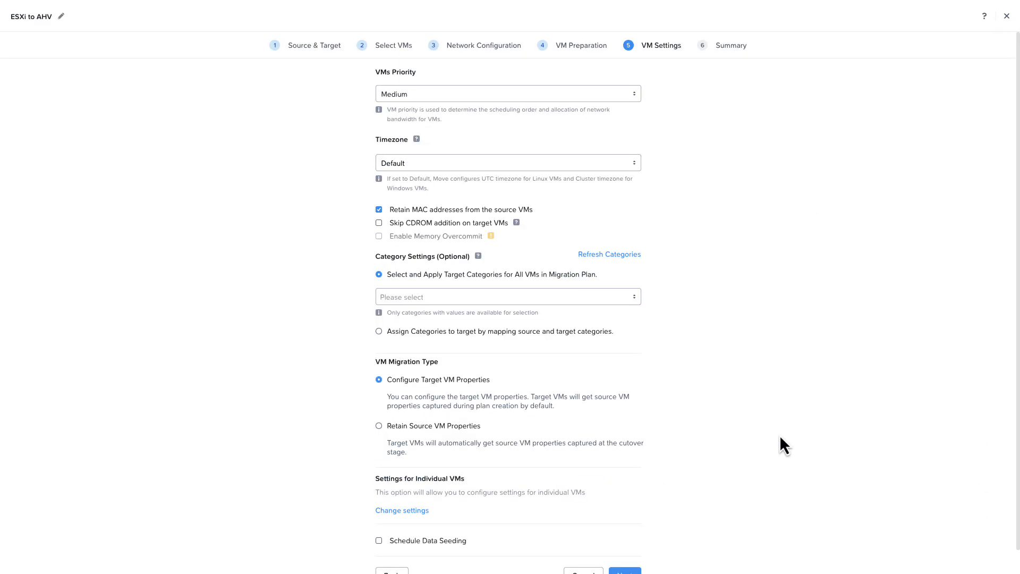
scroll(713, 258, "down", 1)
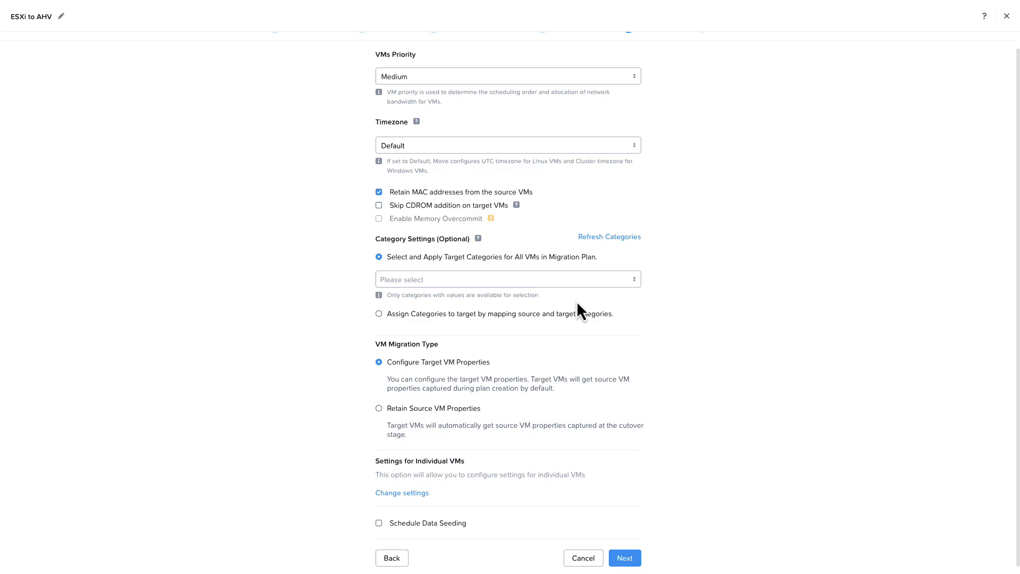
left_click(619, 281)
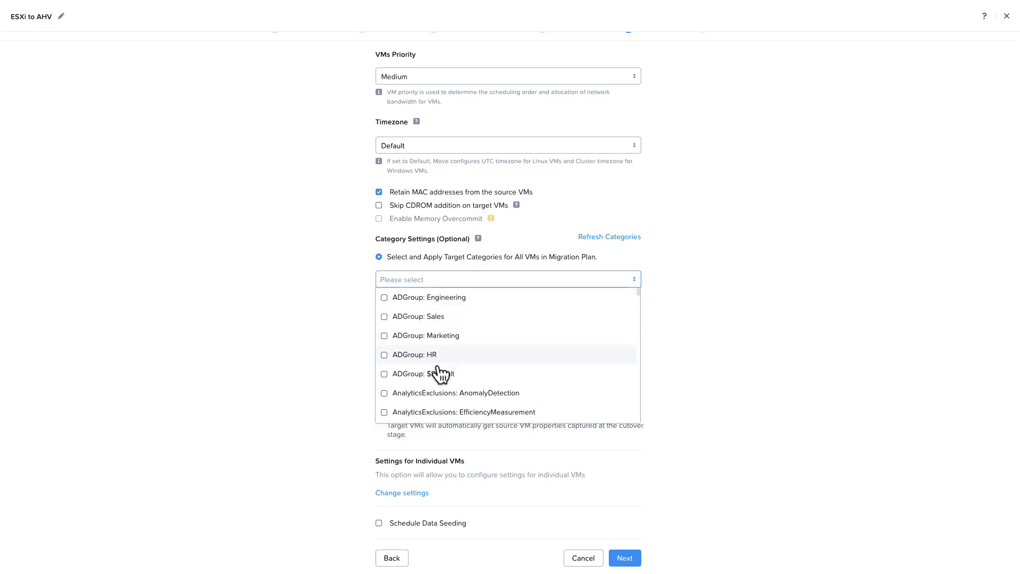
scroll(449, 408, "down", 5)
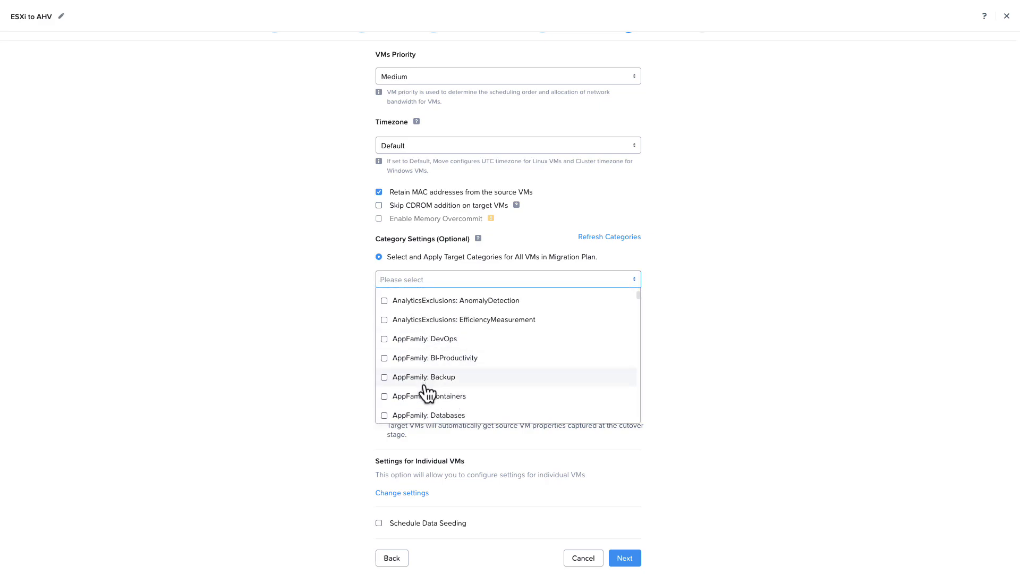
scroll(430, 399, "down", 3)
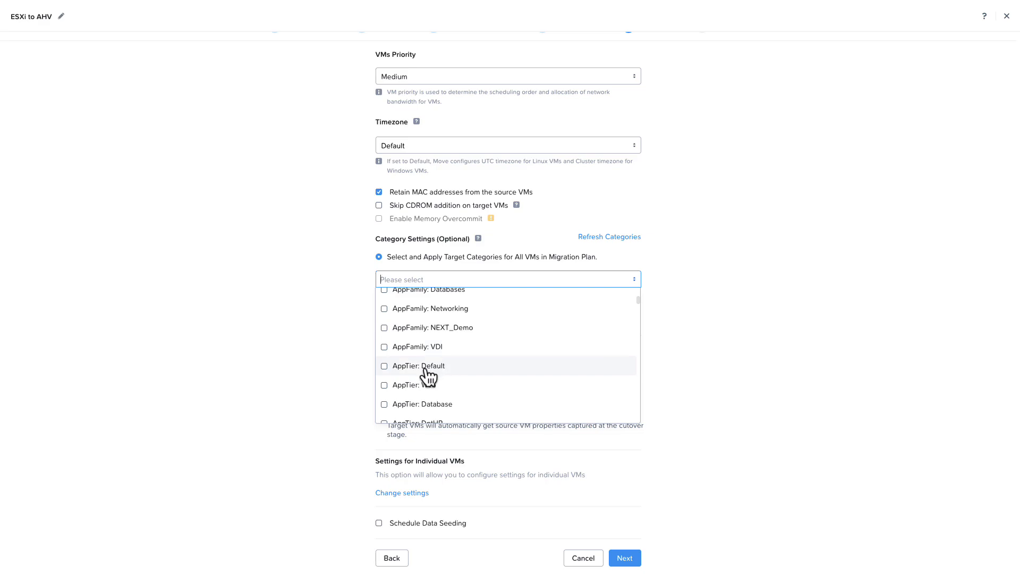
left_click(420, 366)
left_click(716, 348)
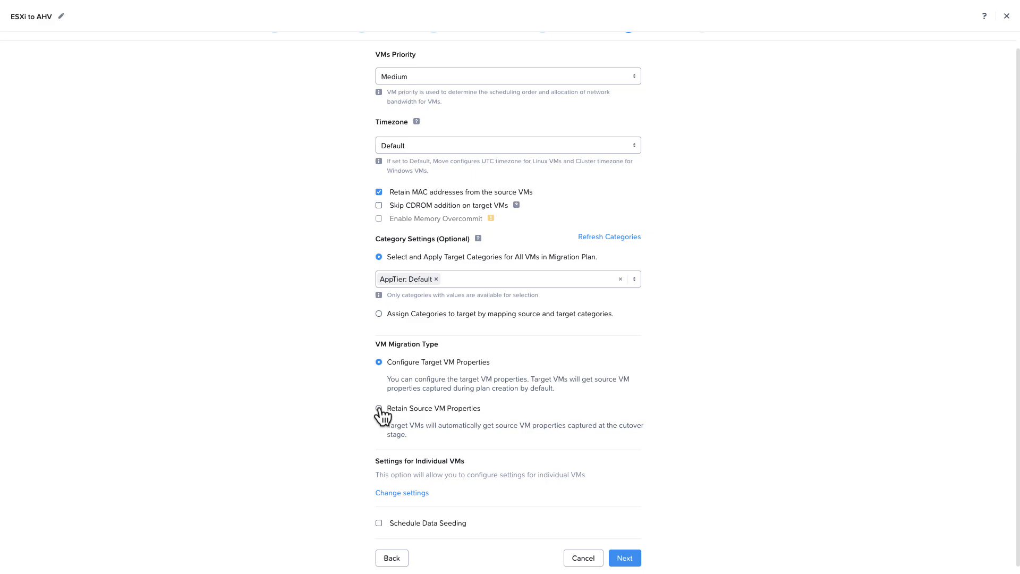
Step: Check individual VM settings, leave data seeding unscheduled, and proceed to the Summary
left_click(404, 494)
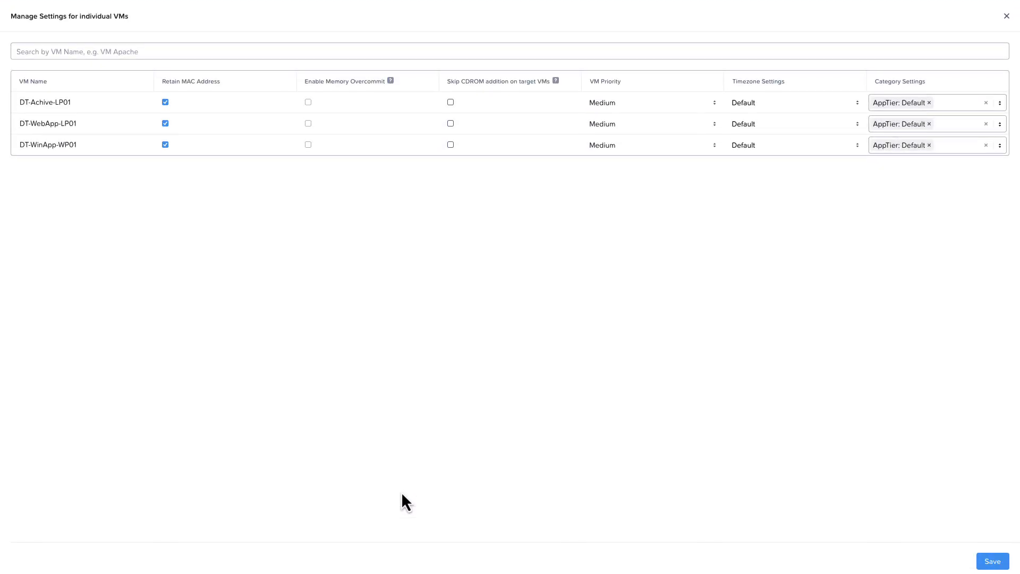
left_click(1006, 16)
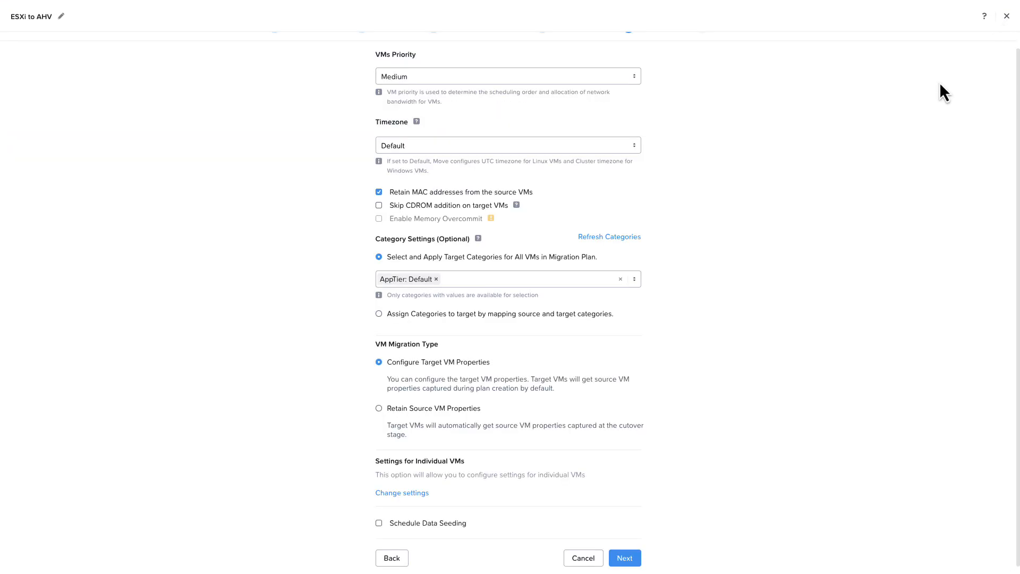
left_click(378, 525)
scroll(365, 522, "down", 1)
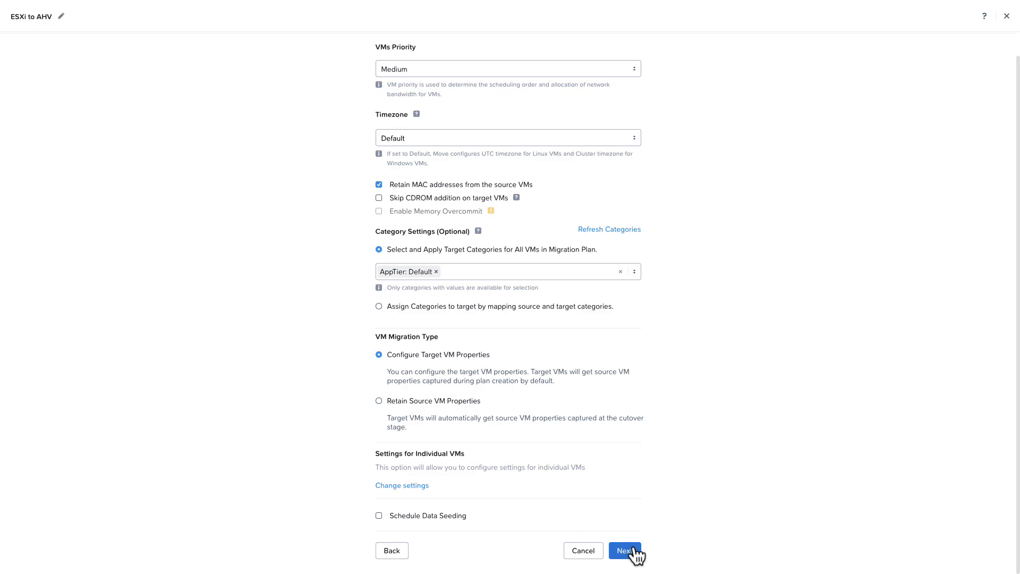
left_click(633, 550)
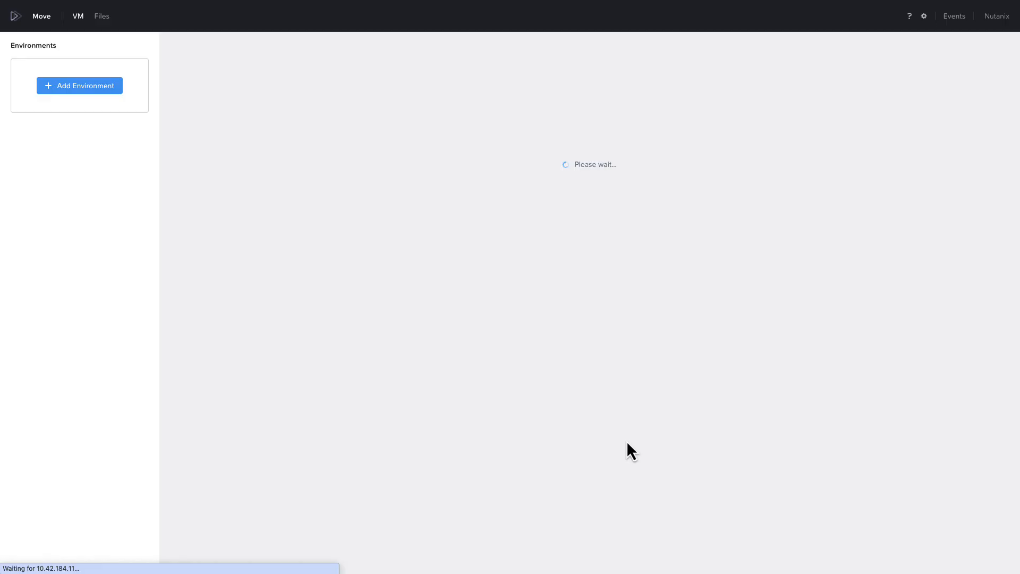
Step: Save and start the ESXi to AHV plan from the Summary page
left_click(626, 396)
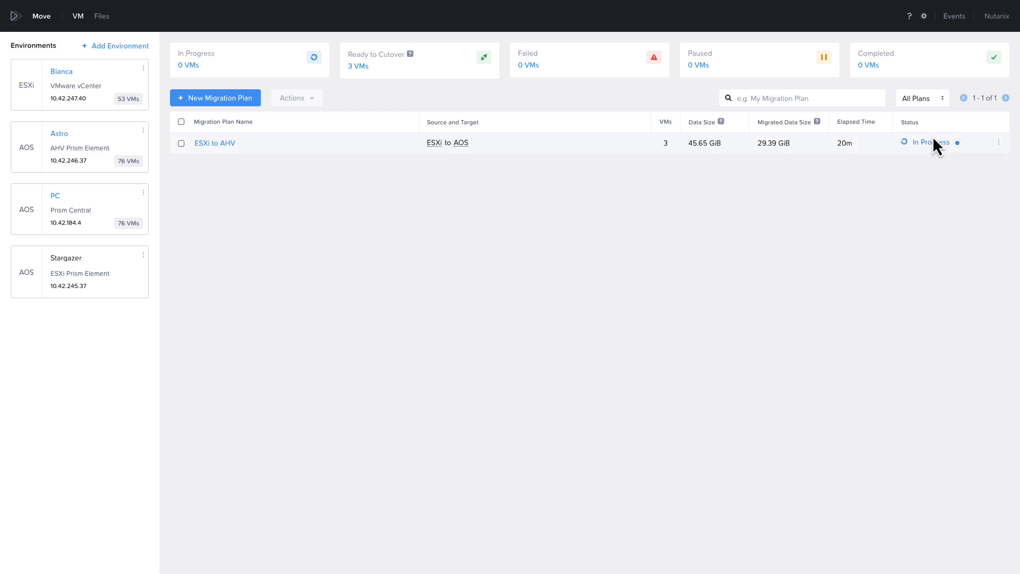
Step: Open the plan's VM list, select DT-Achive-LP01 and show its Test Actions options
mouse_move(933, 143)
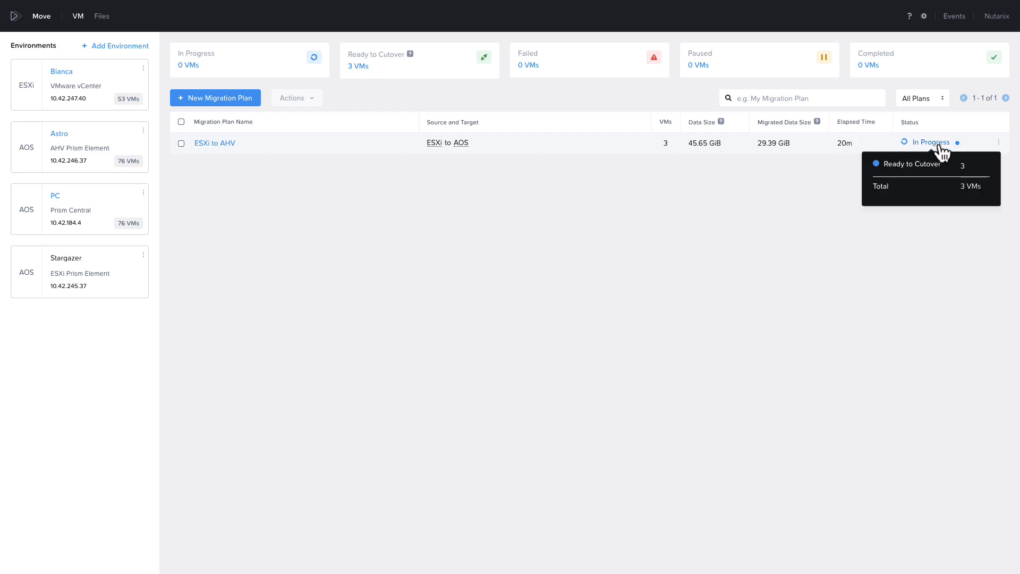
left_click(933, 144)
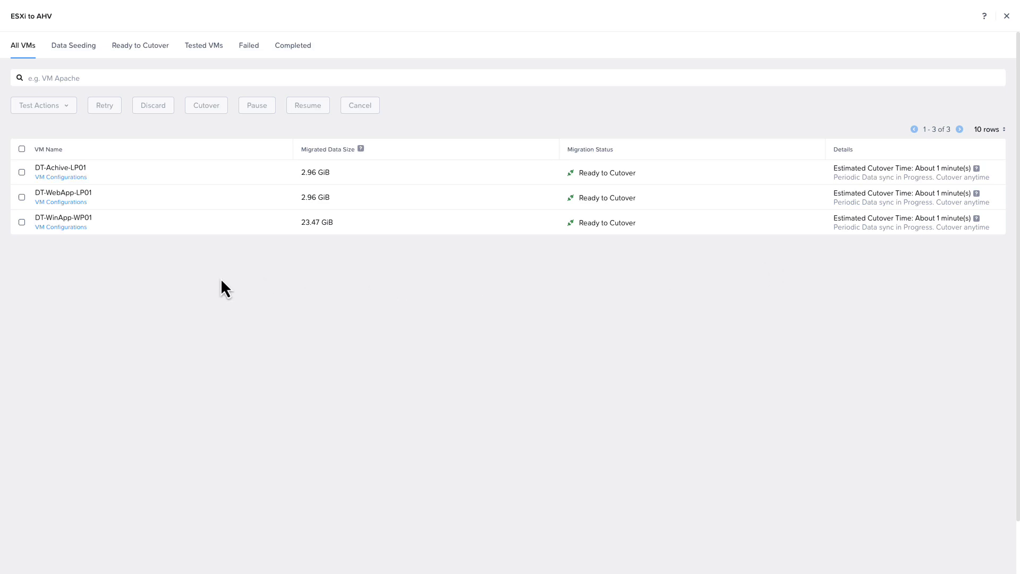
left_click(23, 173)
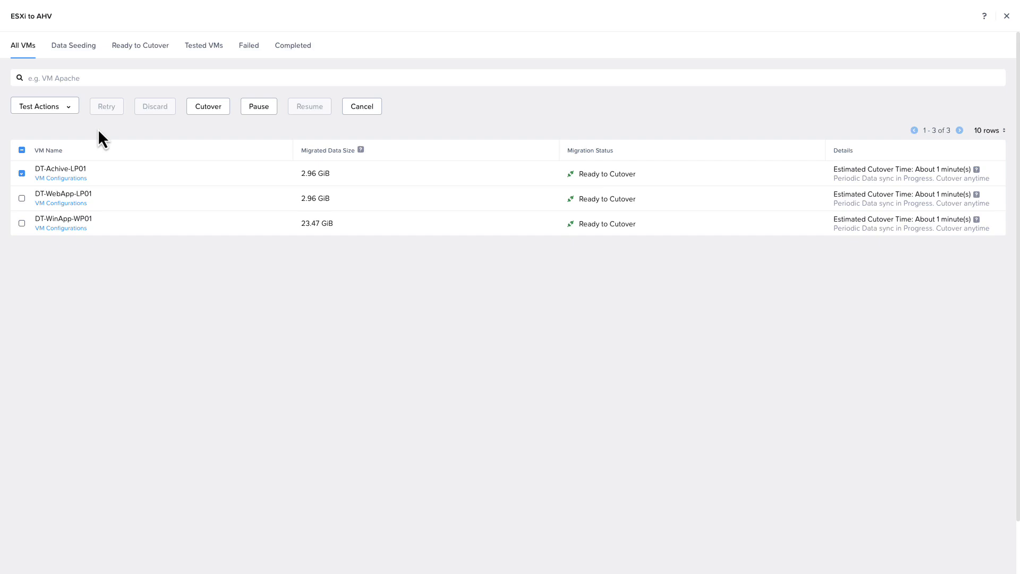
left_click(62, 106)
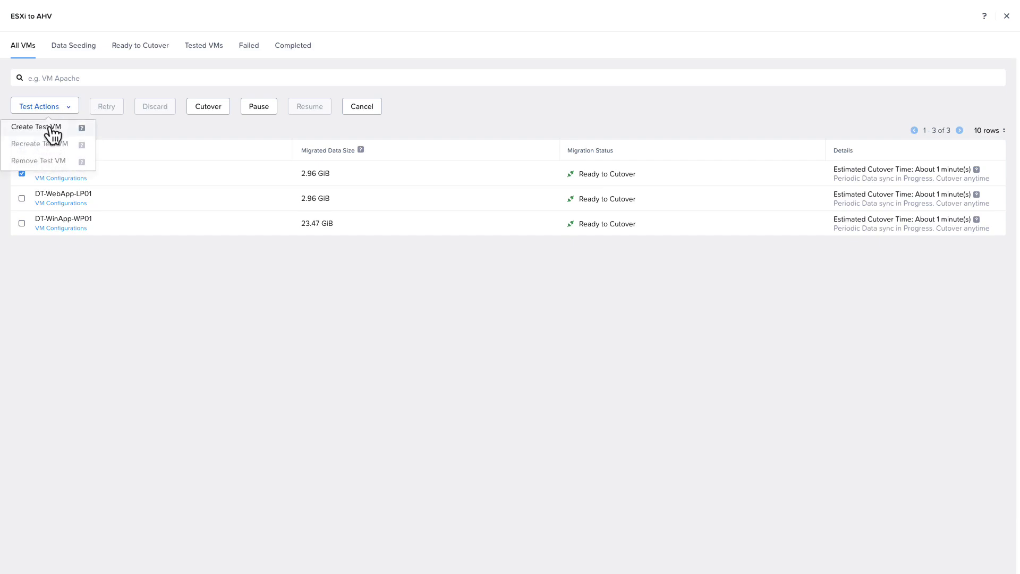
mouse_move(83, 129)
left_click(22, 174)
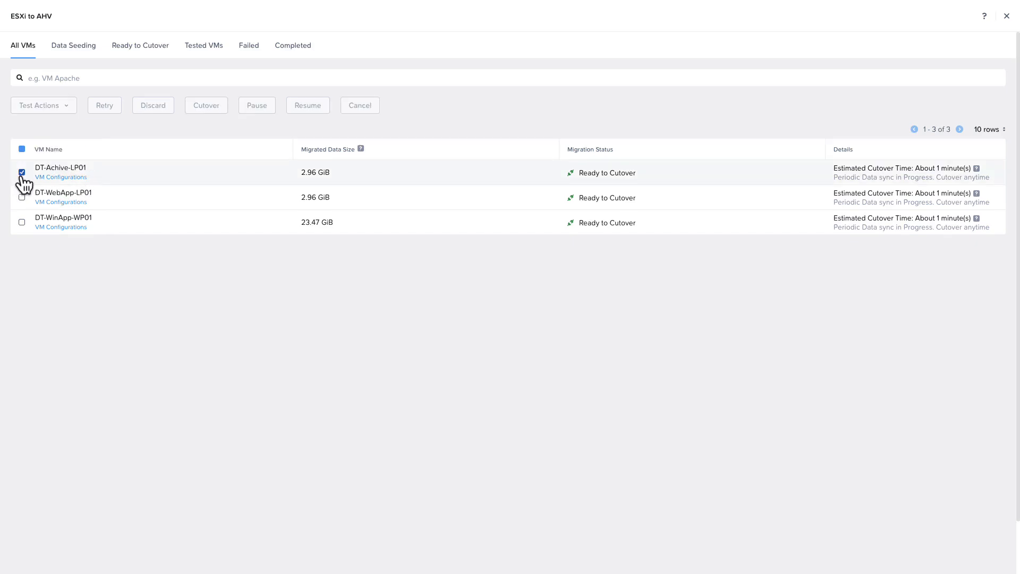
left_click(77, 179)
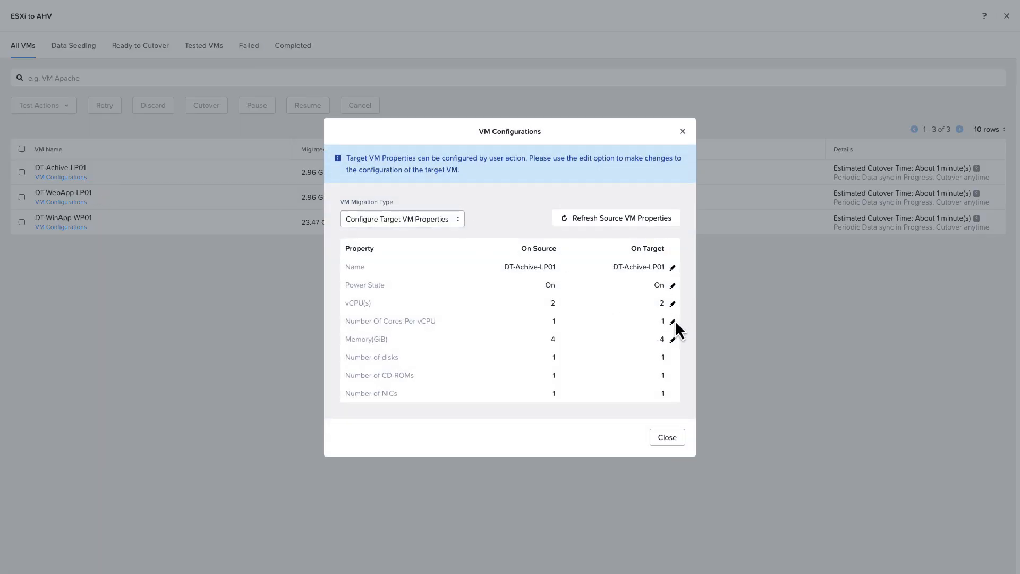
left_click(672, 303)
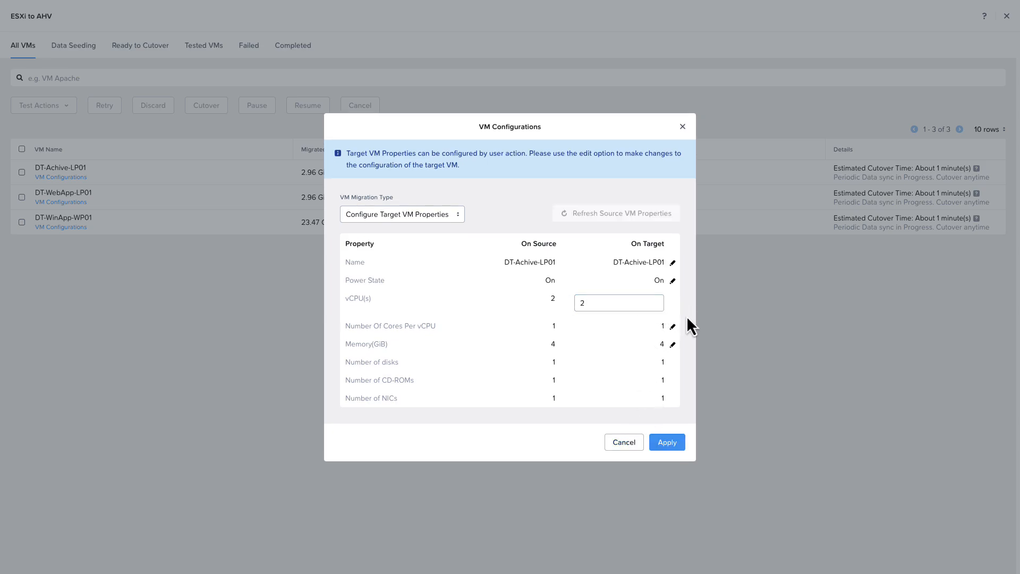
left_click(672, 326)
left_click(654, 323)
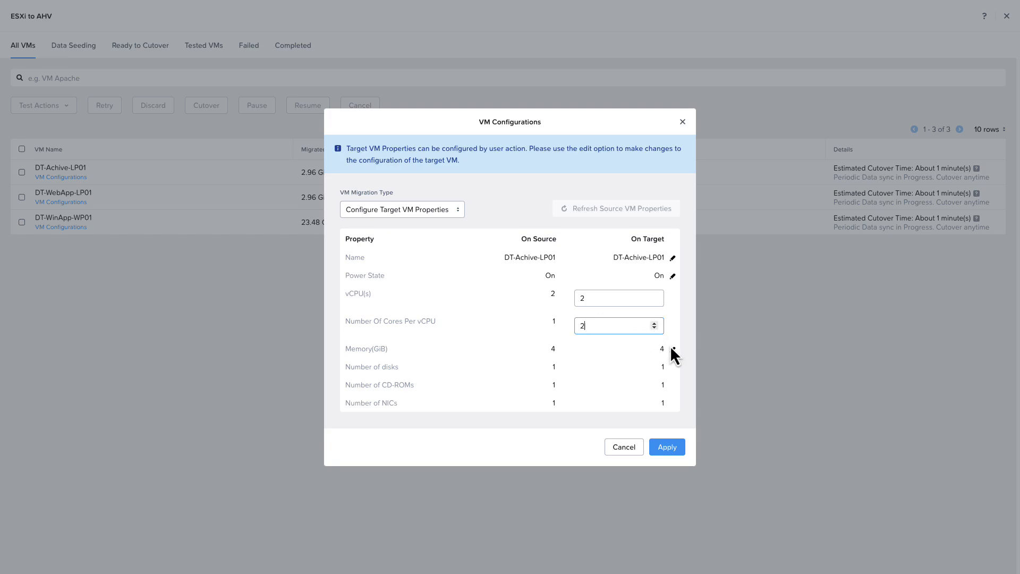
left_click(672, 350)
left_click(637, 346)
left_click(637, 350)
left_click(637, 350)
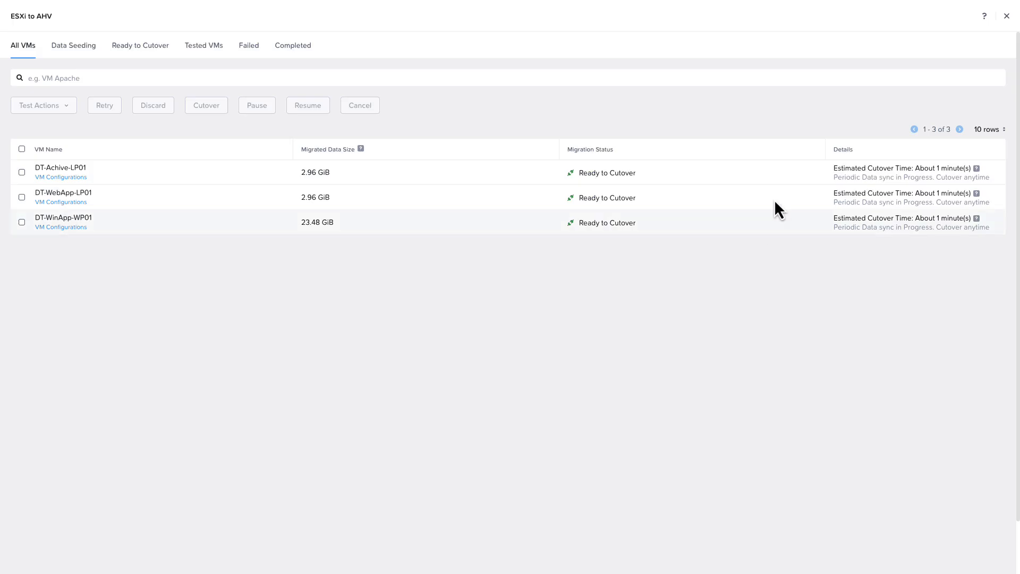
Step: Select all three DT VMs and confirm their cutover
left_click(22, 149)
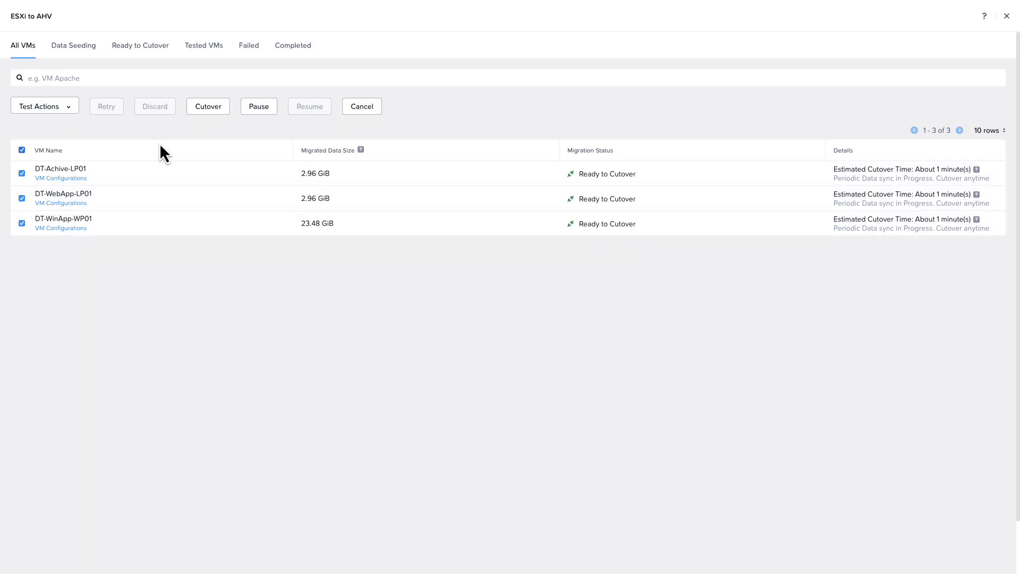
left_click(22, 223)
left_click(22, 151)
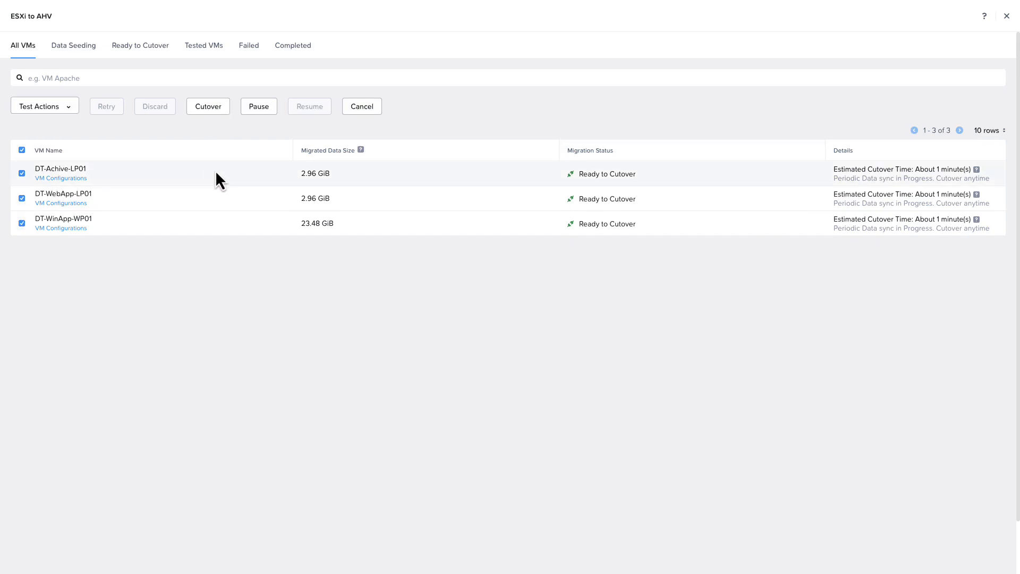
left_click(205, 107)
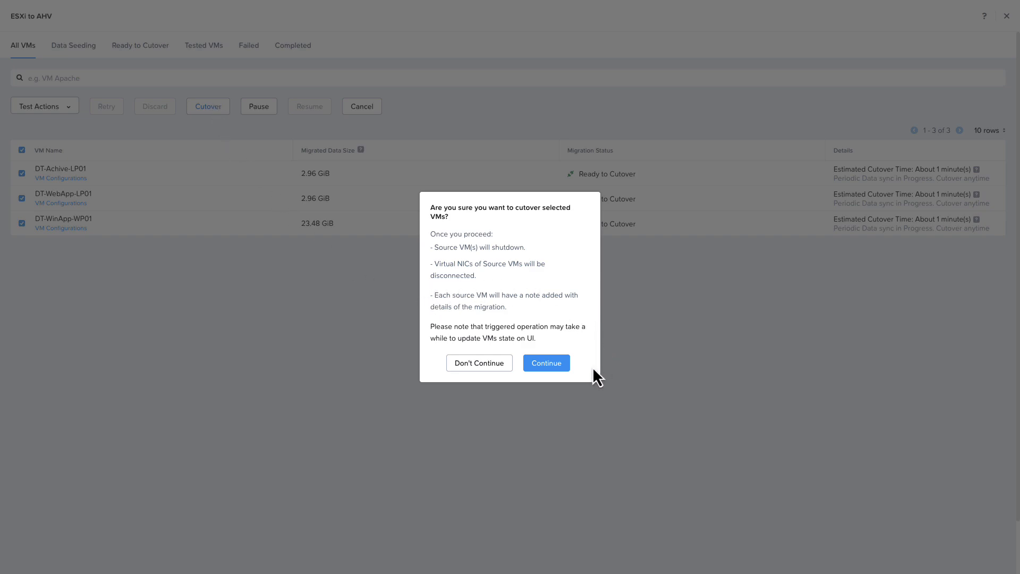
left_click(553, 365)
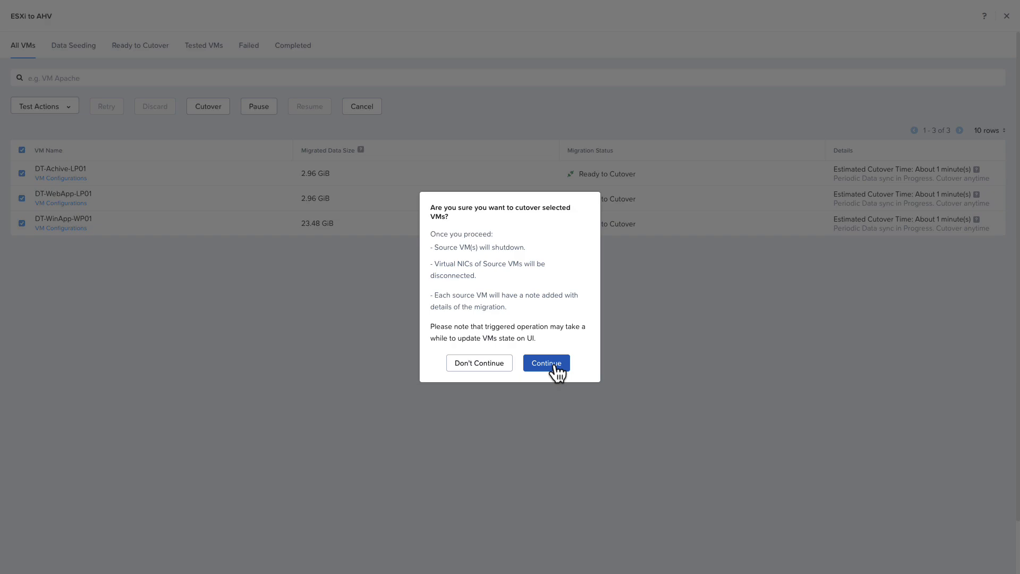
Step: Confirm cutover of the three DT VMs so each proceeds to Source VM Cleanup
left_click(552, 367)
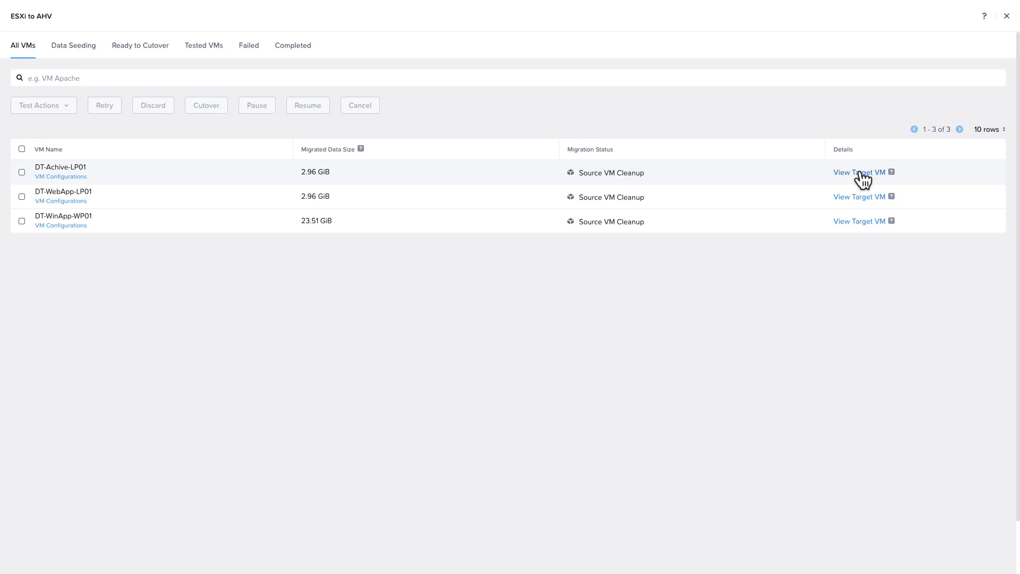
Step: From the target VM view, open DT-WinApp-WP01's console and sign in to Windows as Administrator
left_click(853, 222)
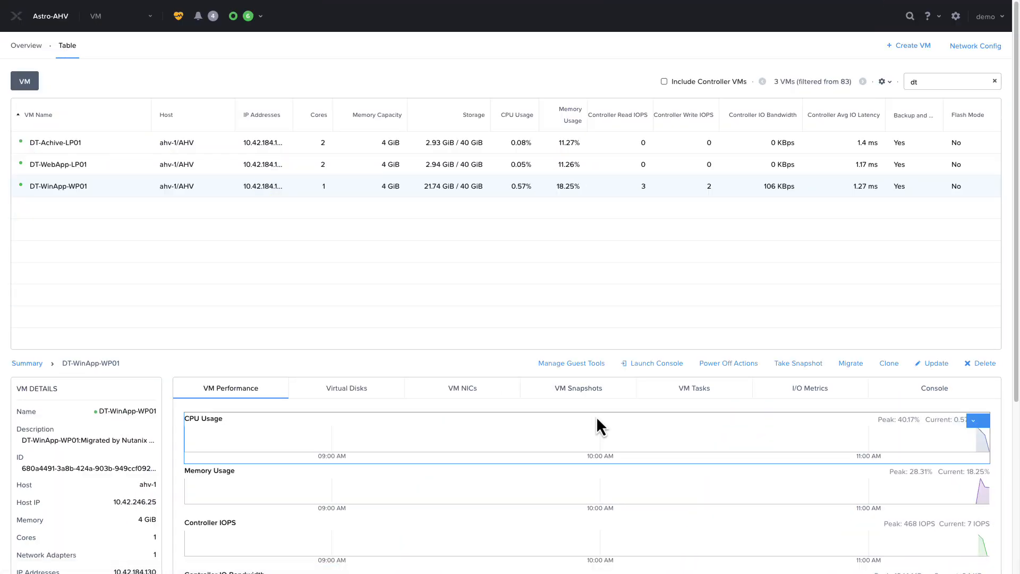
left_click(656, 363)
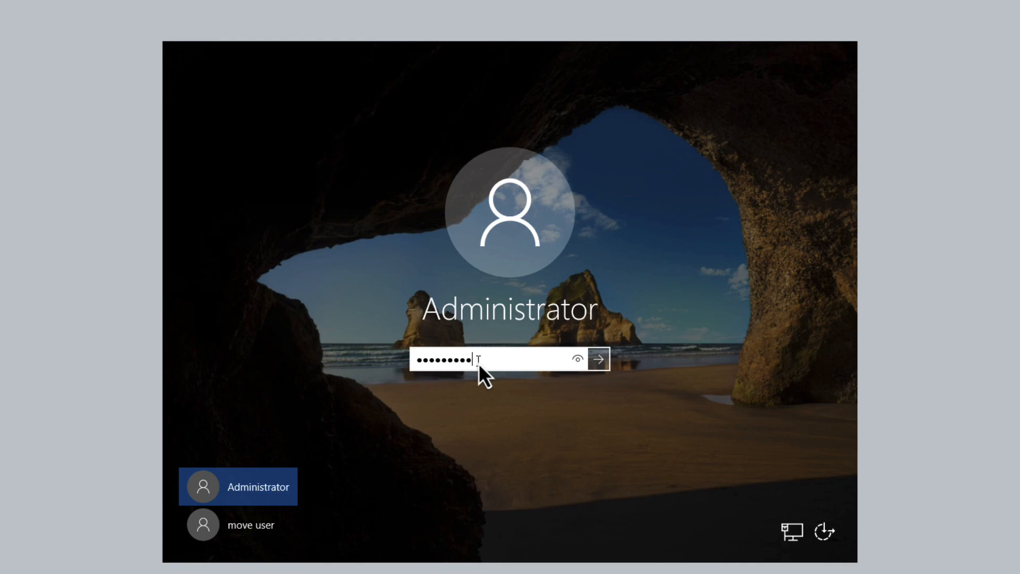
key("Return")
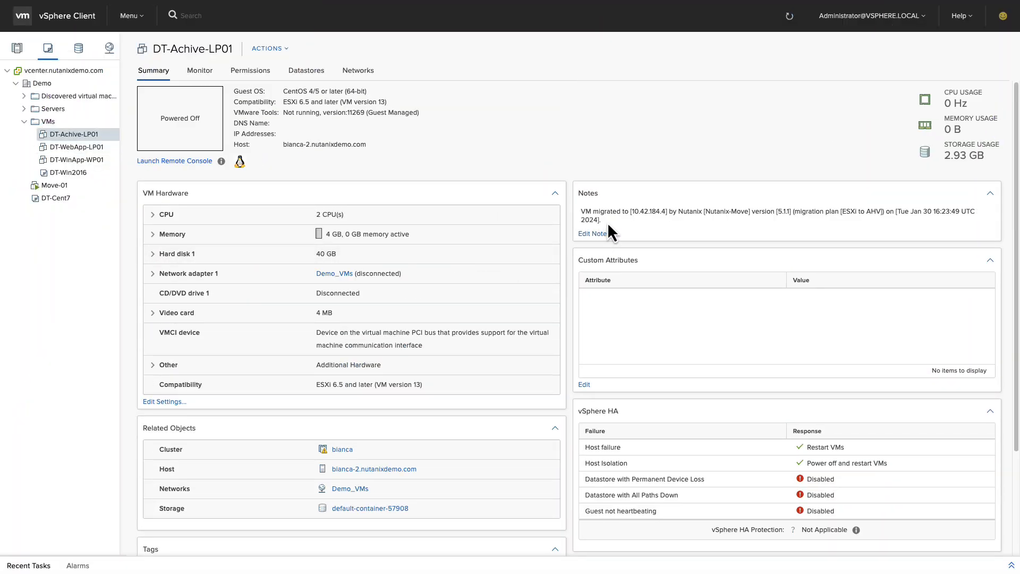
Step: Review DT-WebApp-LP01 and DT-WinApp-WP01 source summaries, then inspect DT-WinApp-WP01's hardware settings without changes
left_click(81, 148)
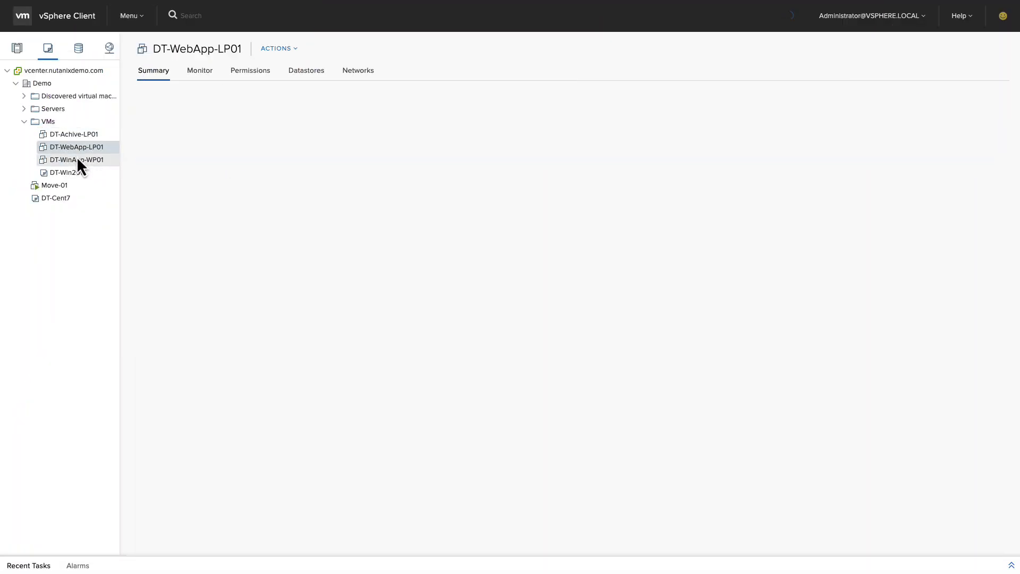
left_click(77, 160)
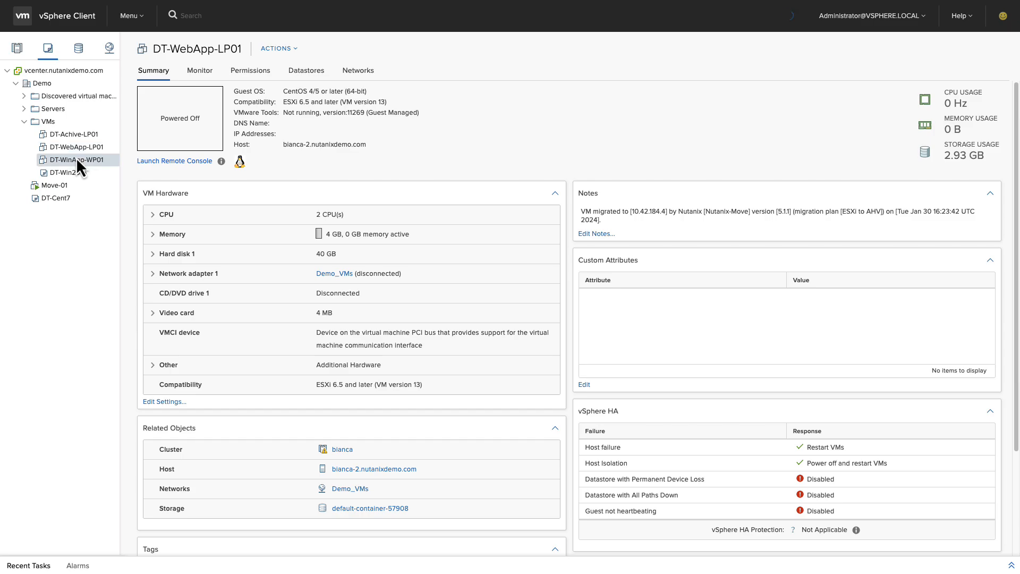
right_click(77, 160)
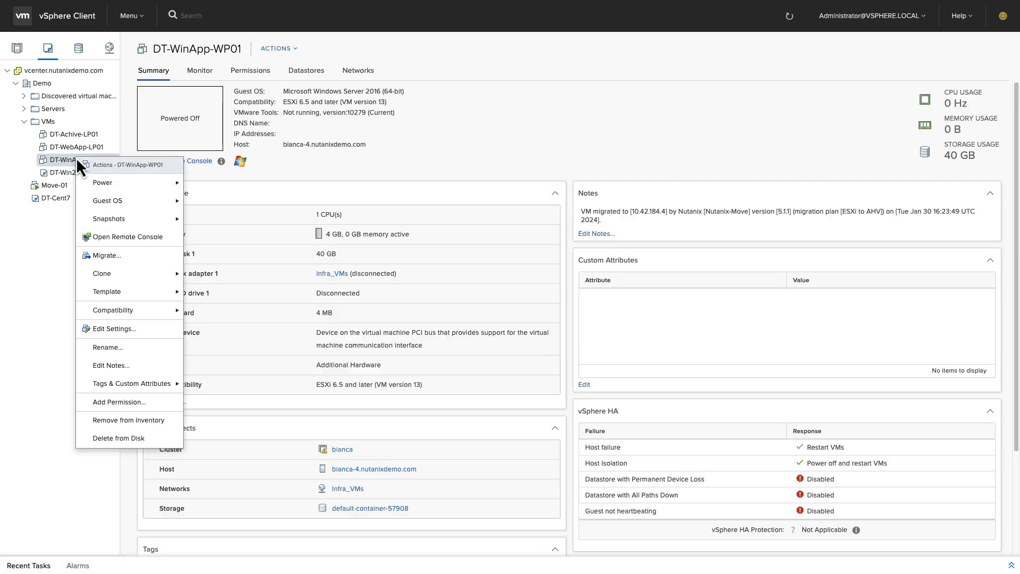
left_click(122, 330)
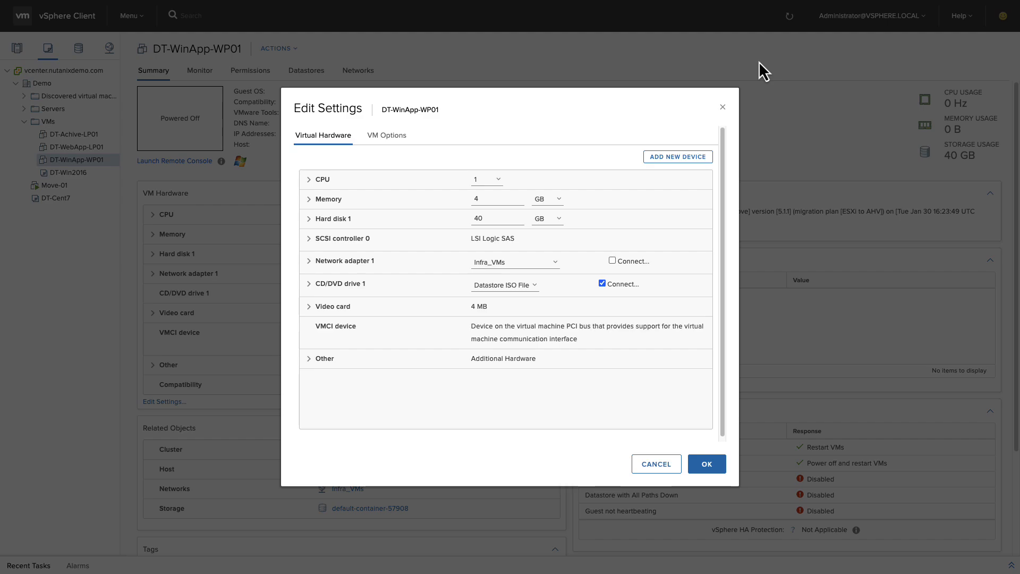
left_click(723, 107)
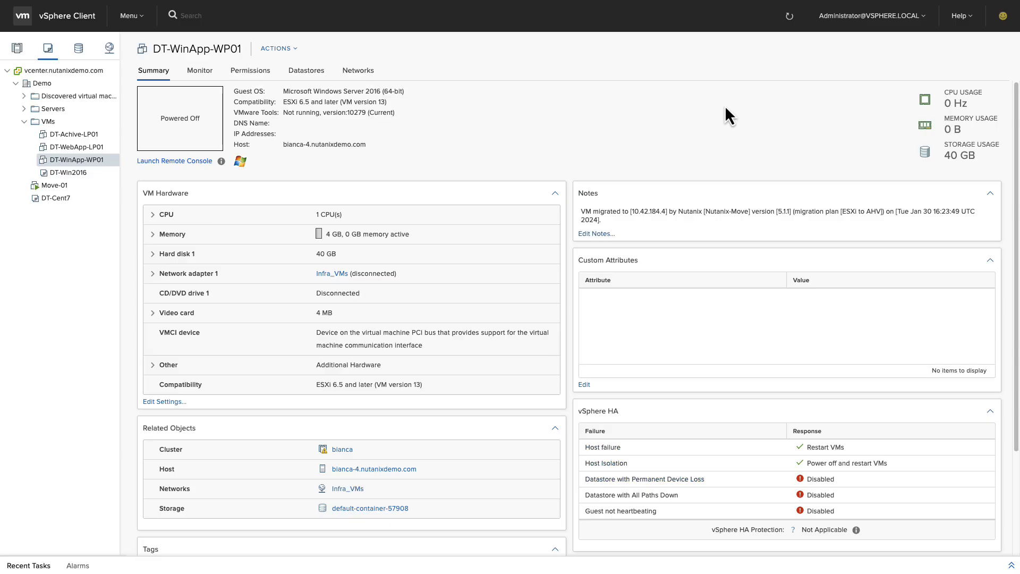